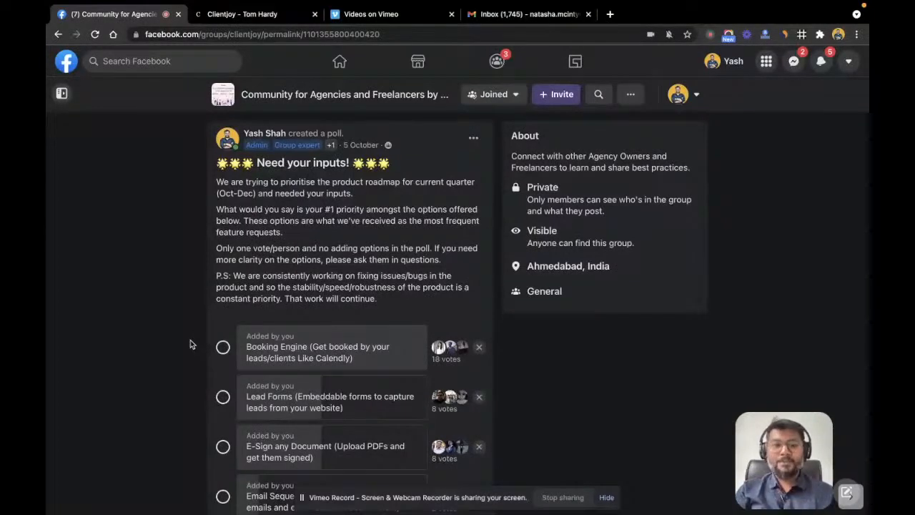
# Step: Scroll through the product-roadmap poll post in the agency community Facebook group
pyautogui.scroll(-1, 190, 343)
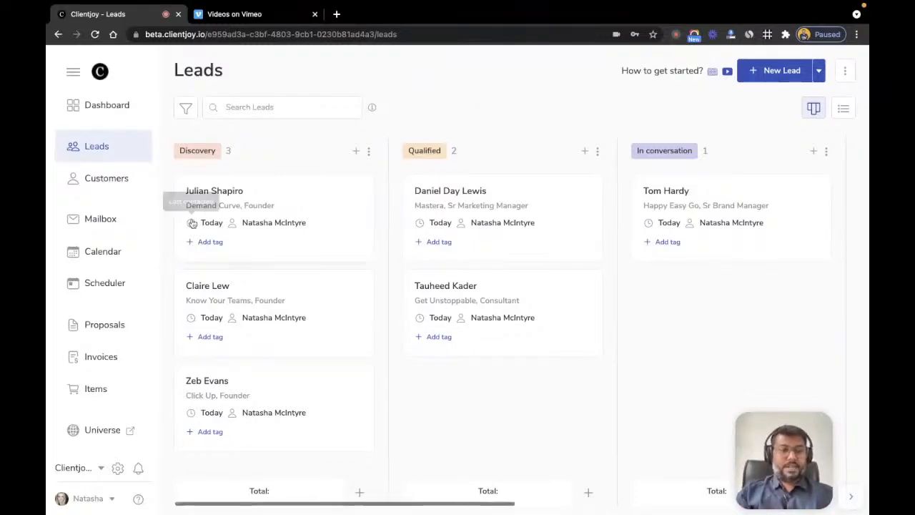
# Step: From the Account Sync settings, begin connecting Gmail for email and calendar sync
pyautogui.click(117, 469)
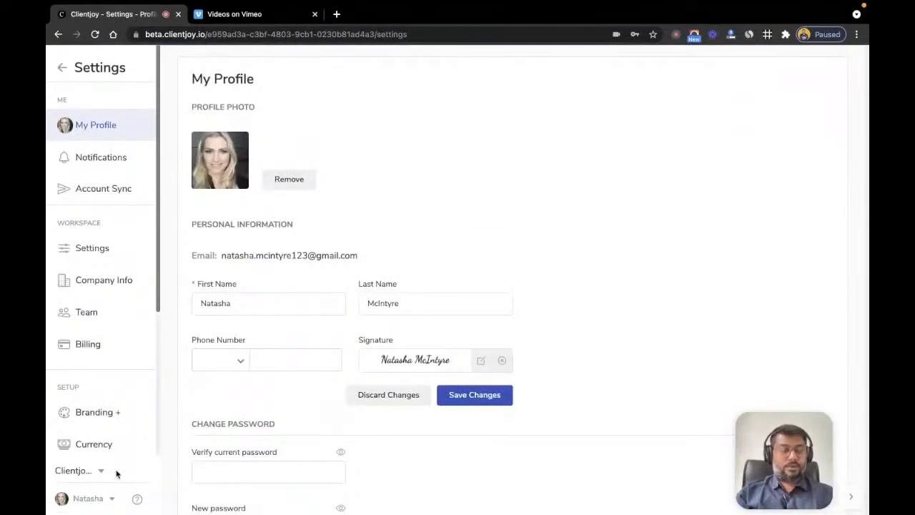
pyautogui.click(104, 196)
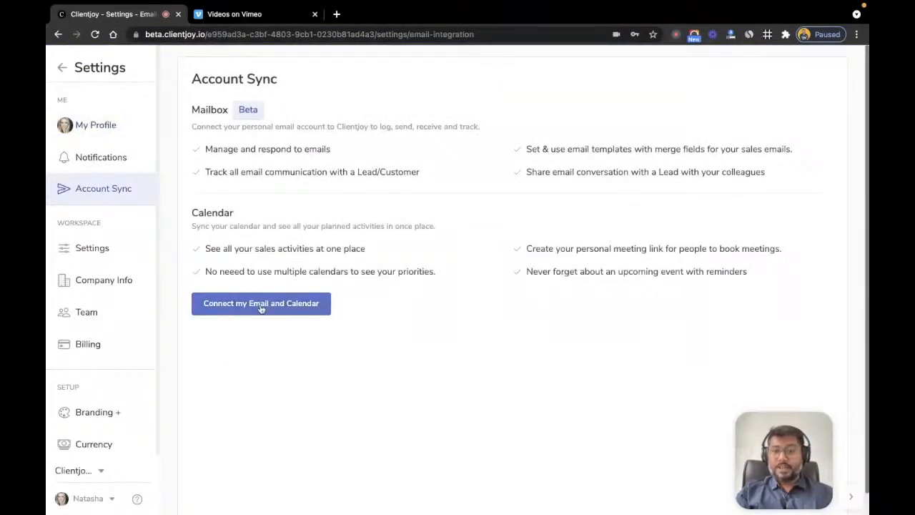
pyautogui.click(261, 306)
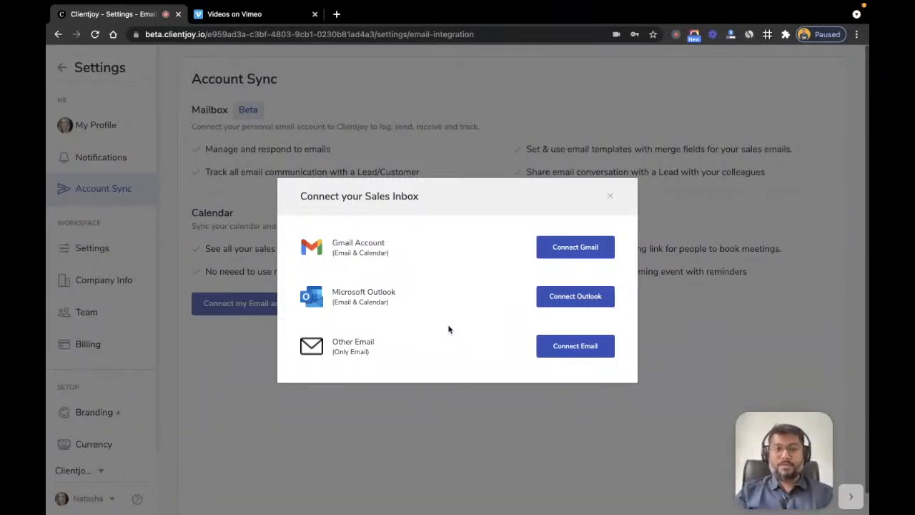
pyautogui.click(568, 250)
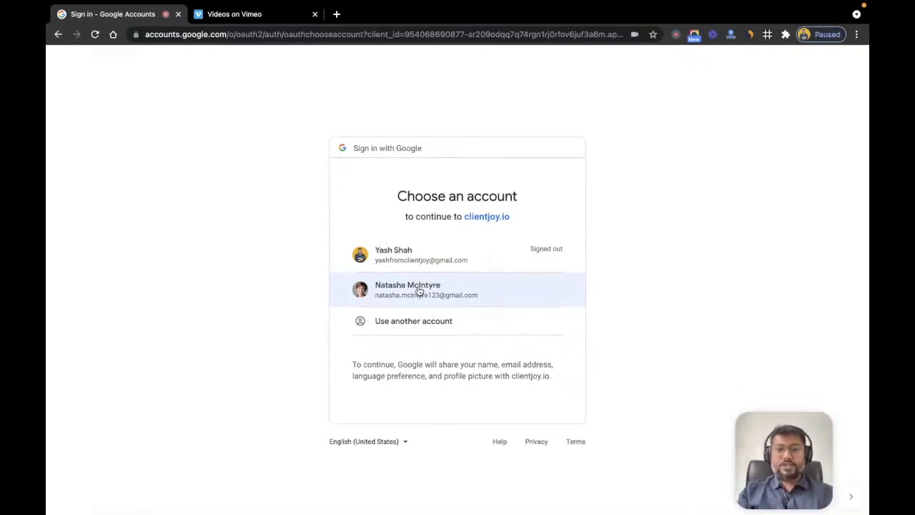
# Step: Choose the Gmail account and grant clientjoy.io the requested access
pyautogui.click(418, 290)
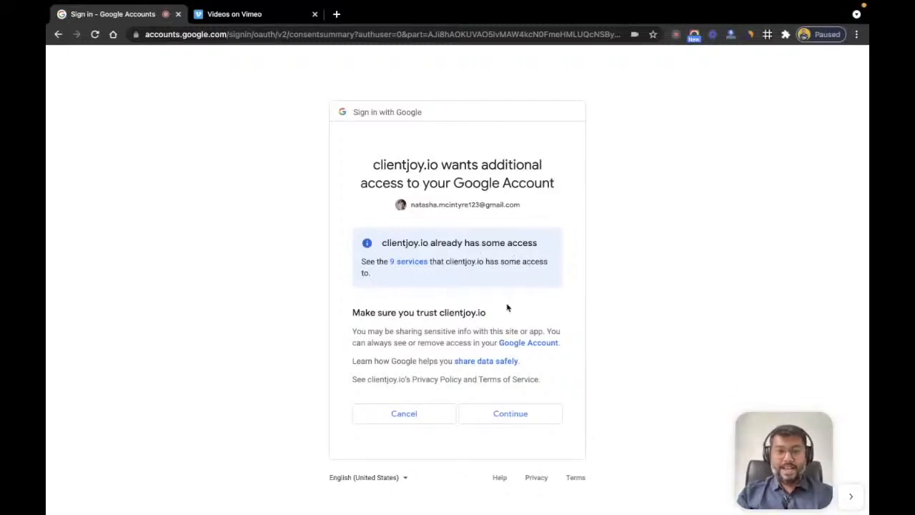
pyautogui.click(509, 416)
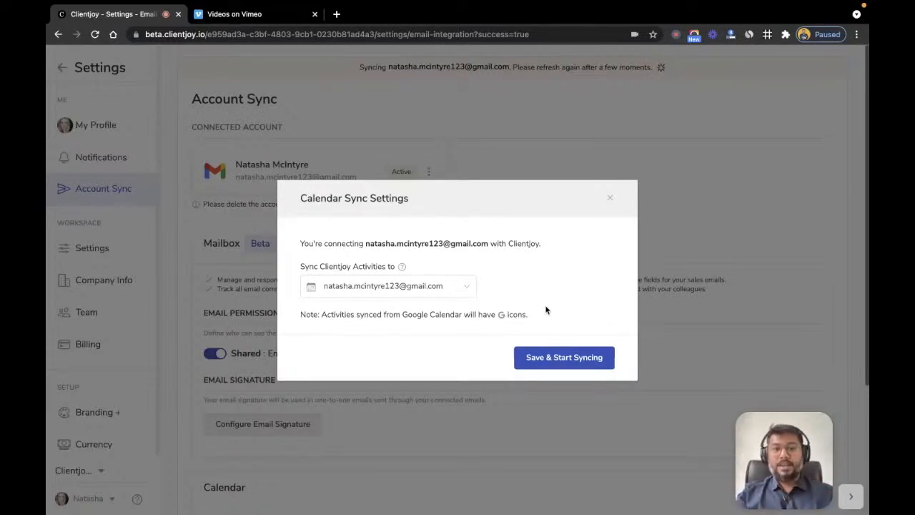
# Step: Start calendar syncing for the Gmail account and save the default email signature settings
pyautogui.click(558, 363)
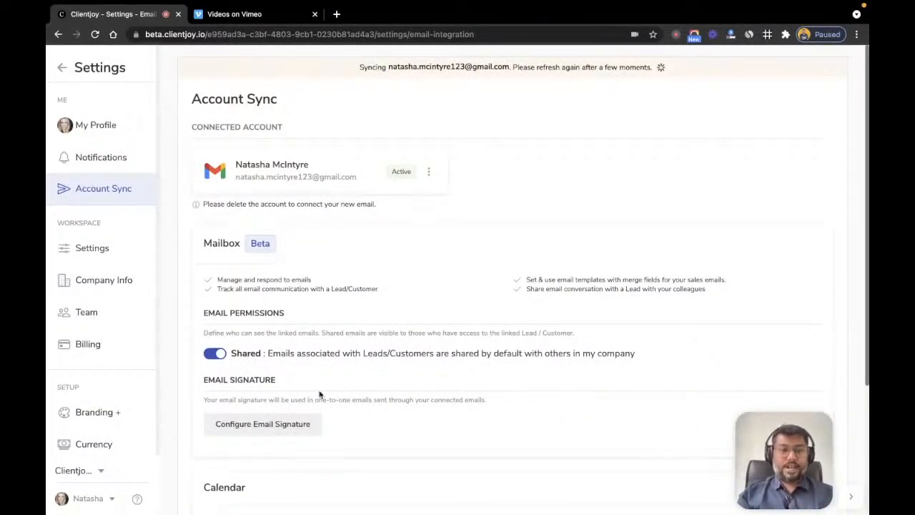
pyautogui.click(268, 427)
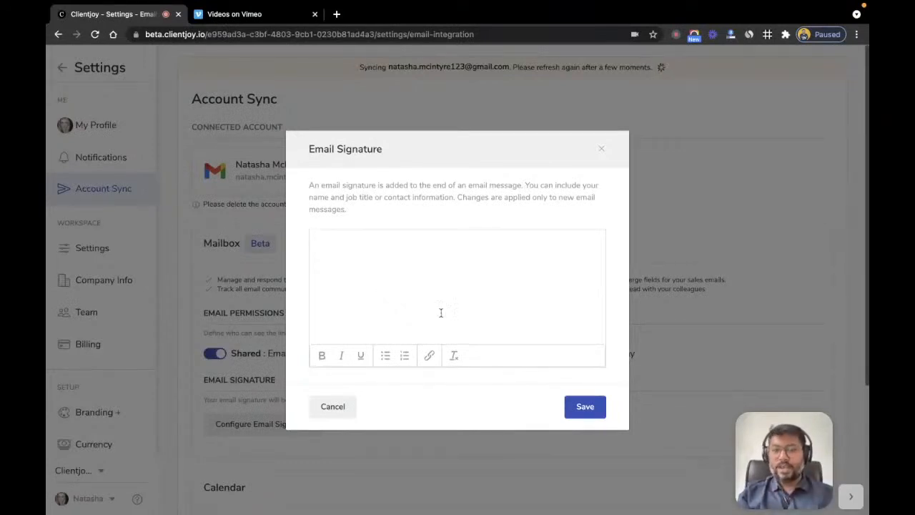
pyautogui.click(586, 407)
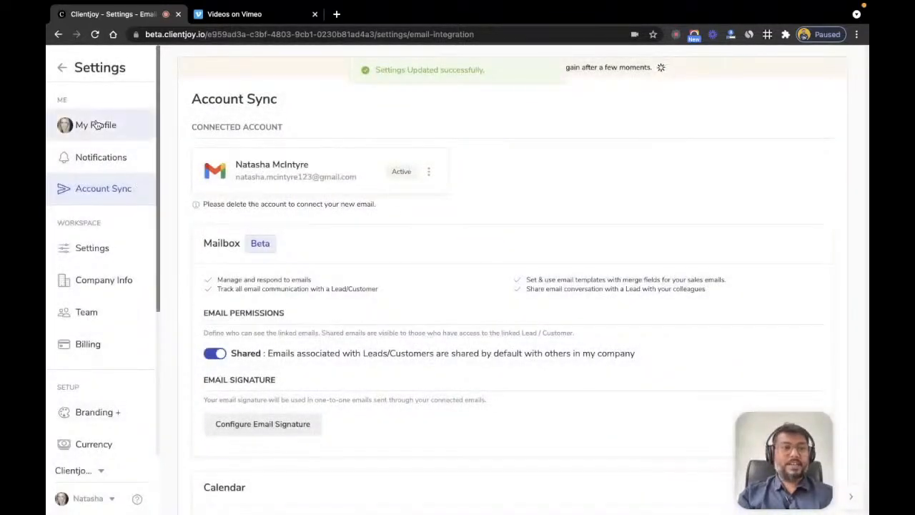
# Step: Leave Settings and open the Scheduler's Booking Engine list of existing booking pages
pyautogui.click(63, 68)
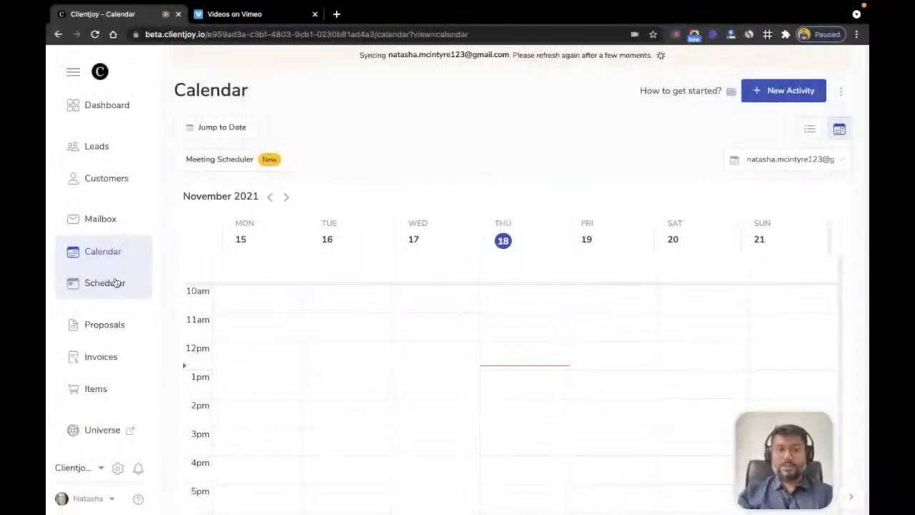
pyautogui.click(115, 282)
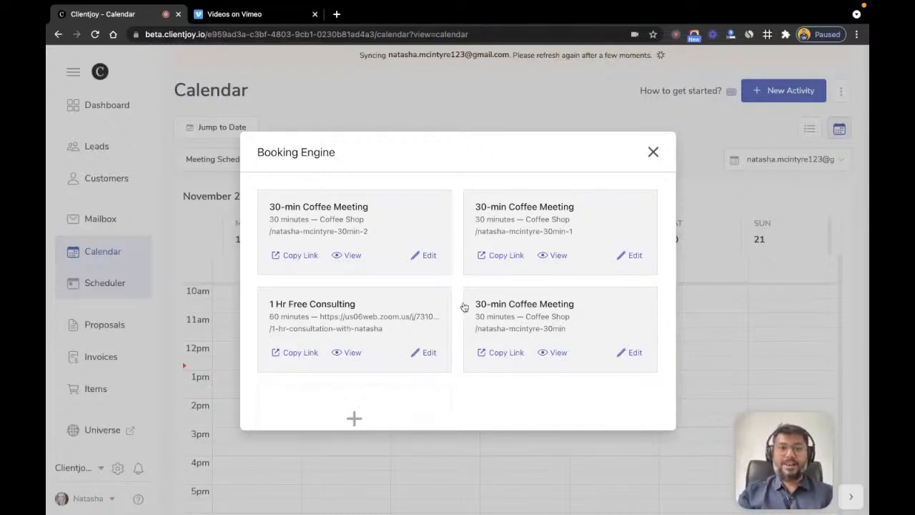
pyautogui.scroll(-1, 464, 307)
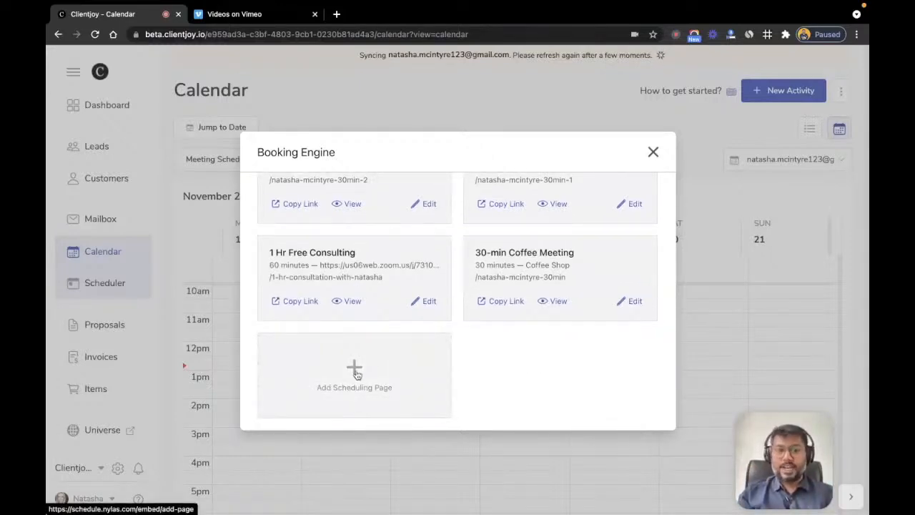
# Step: Start a new scheduling page and name its events '1.5 Hr. Free Consulting'
pyautogui.click(356, 372)
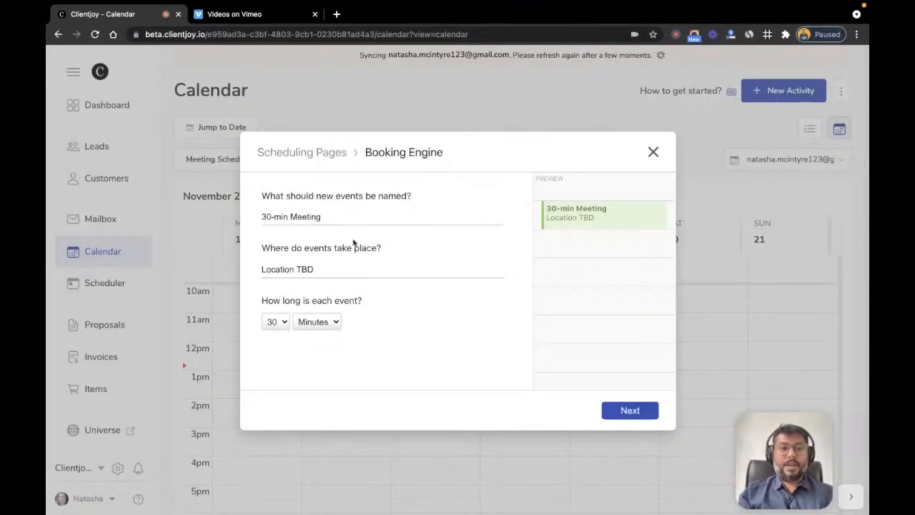
pyautogui.tripleClick(336, 223)
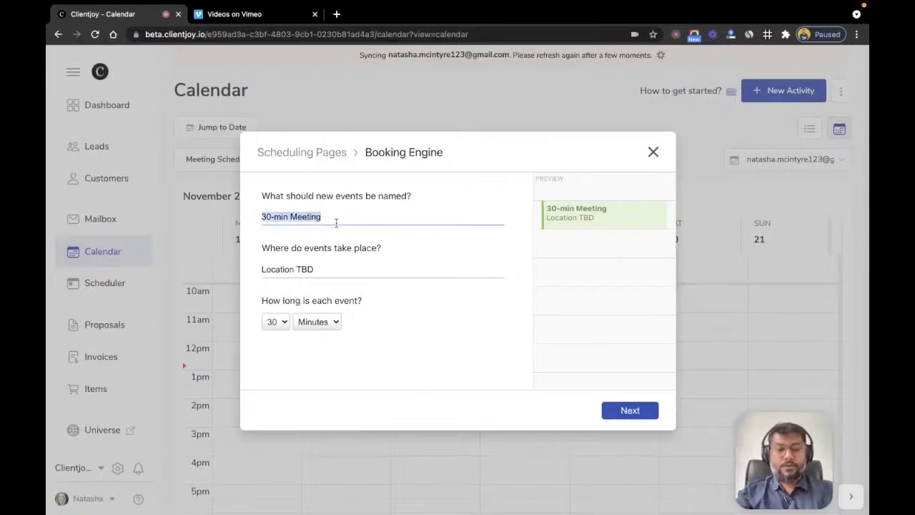
pyautogui.write('2 ho')
pyautogui.press('BackSpace')
pyautogui.press('BackSpace')
pyautogui.press('BackSpace')
pyautogui.press('BackSpace')
pyautogui.press('BackSpace')
pyautogui.press('BackSpace')
pyautogui.press('BackSpace')
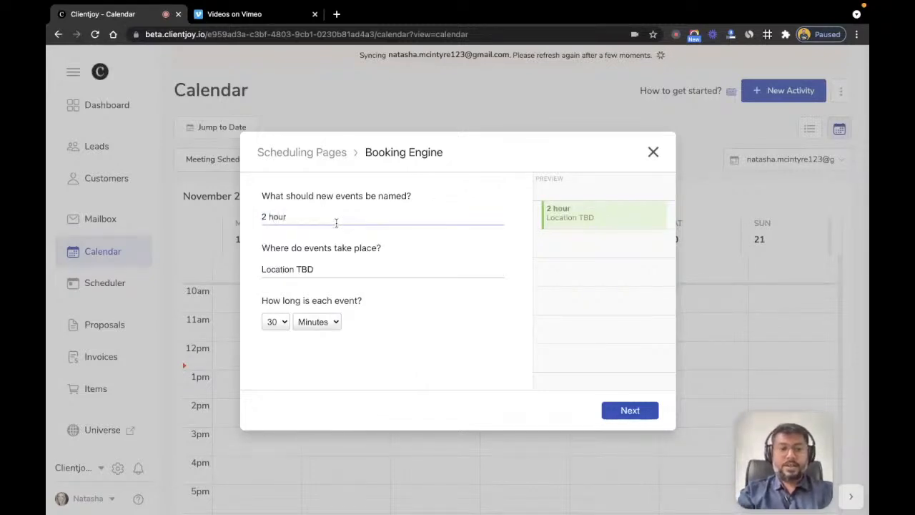
pyautogui.write('1.5 Hr. Free Con')
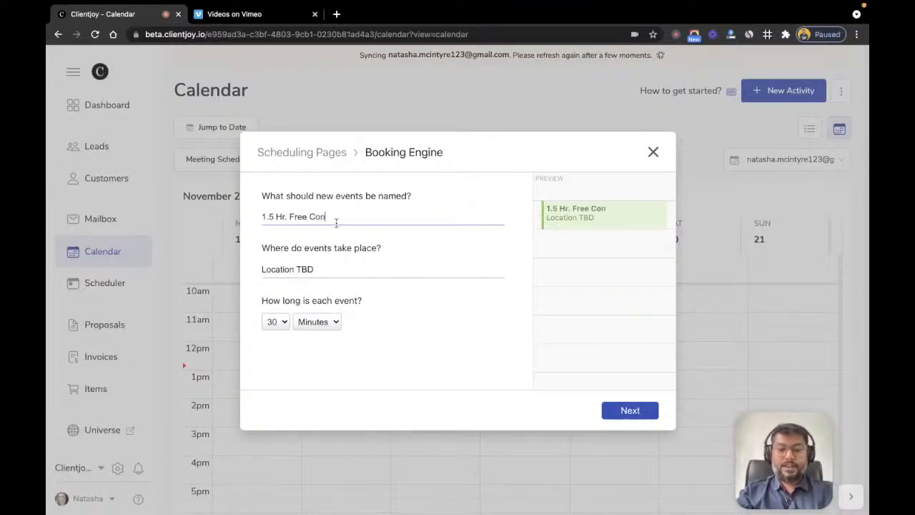
pyautogui.write('sulting')
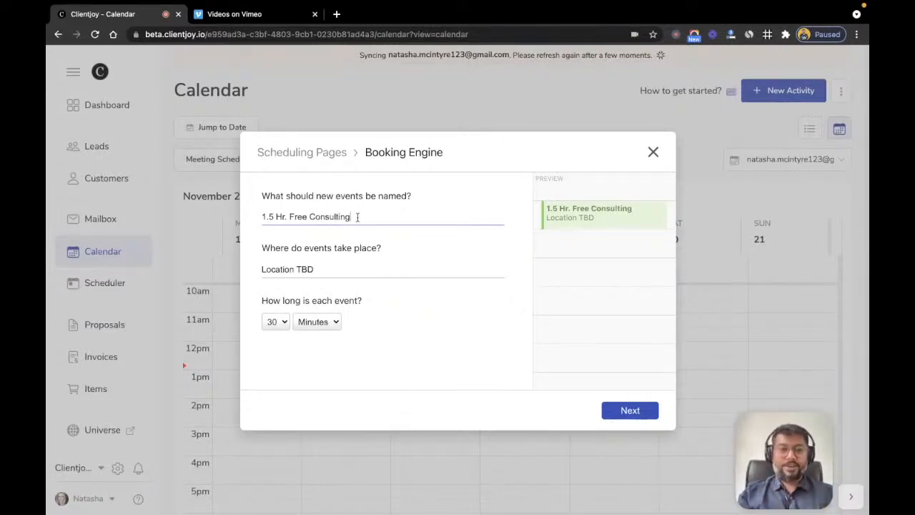
# Step: Replace 'Location TBD' with the pasted Zoom meeting link and set the duration to 90 minutes
pyautogui.tripleClick(320, 268)
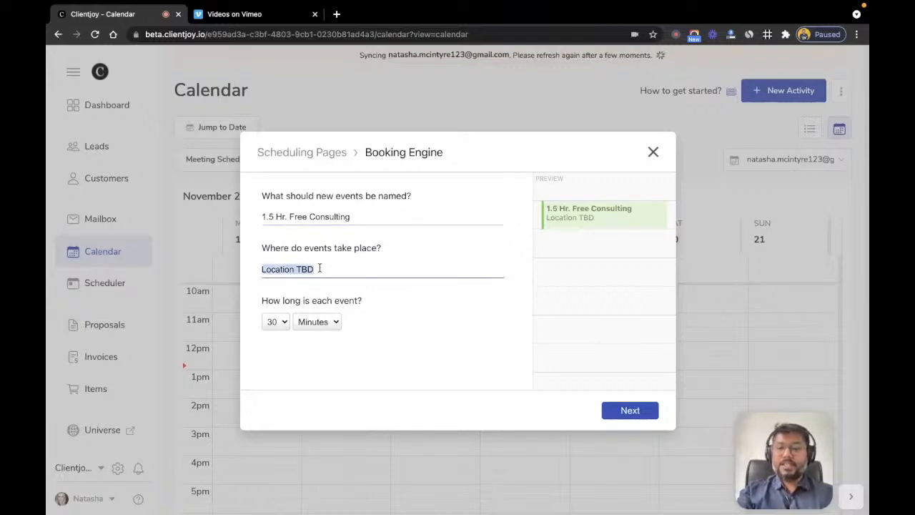
pyautogui.press('BackSpace')
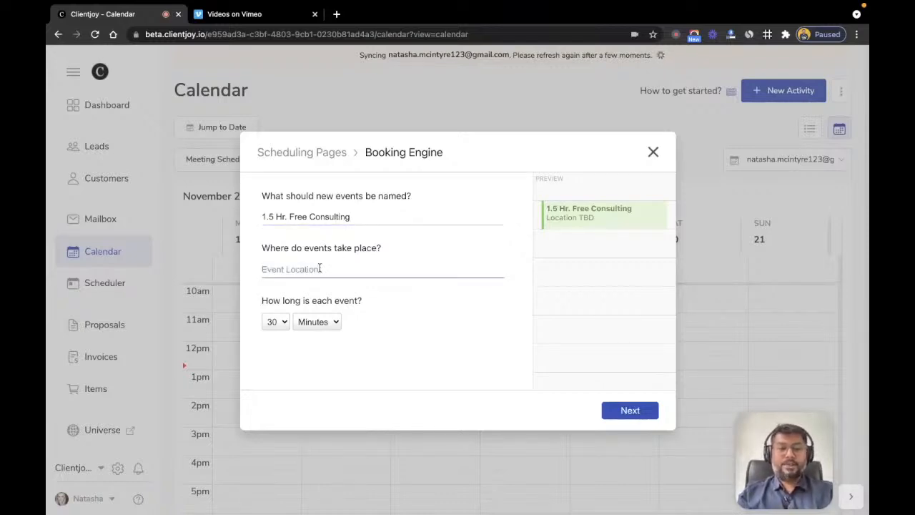
pyautogui.hotkey('ctrl', 'v')
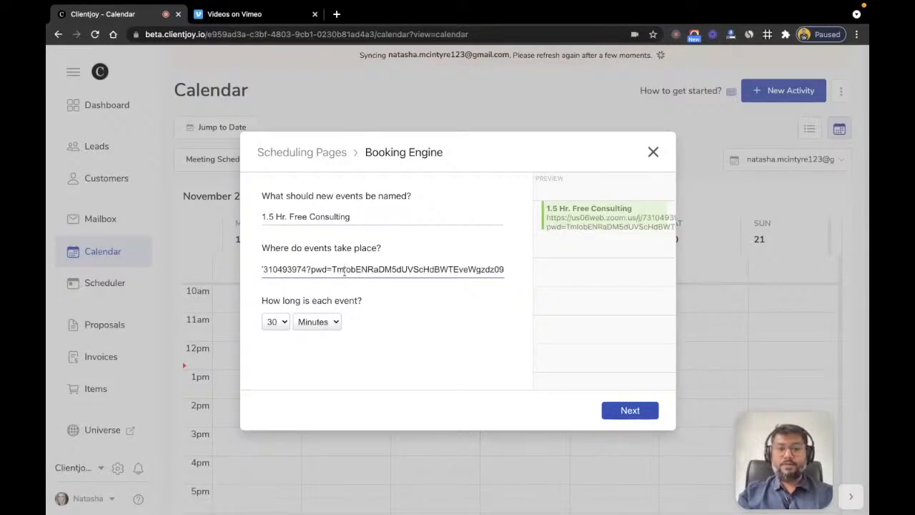
pyautogui.press('super+Left')
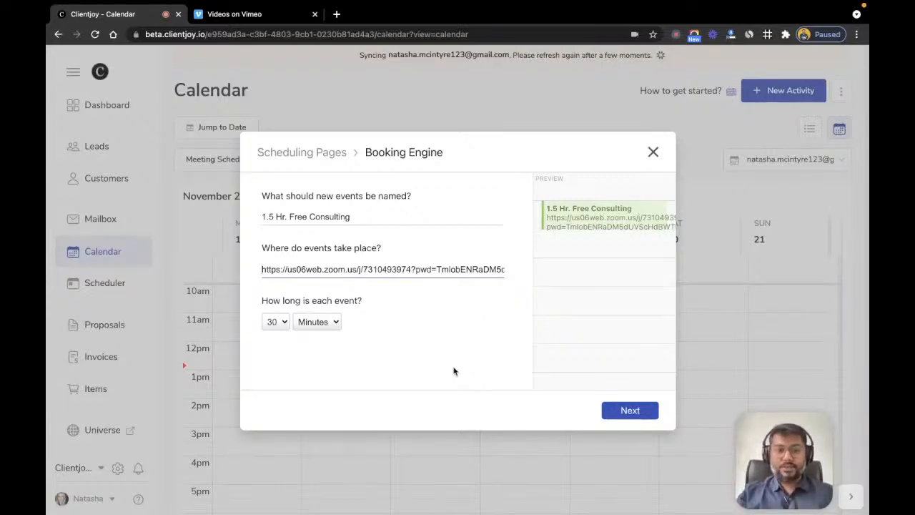
pyautogui.click(281, 323)
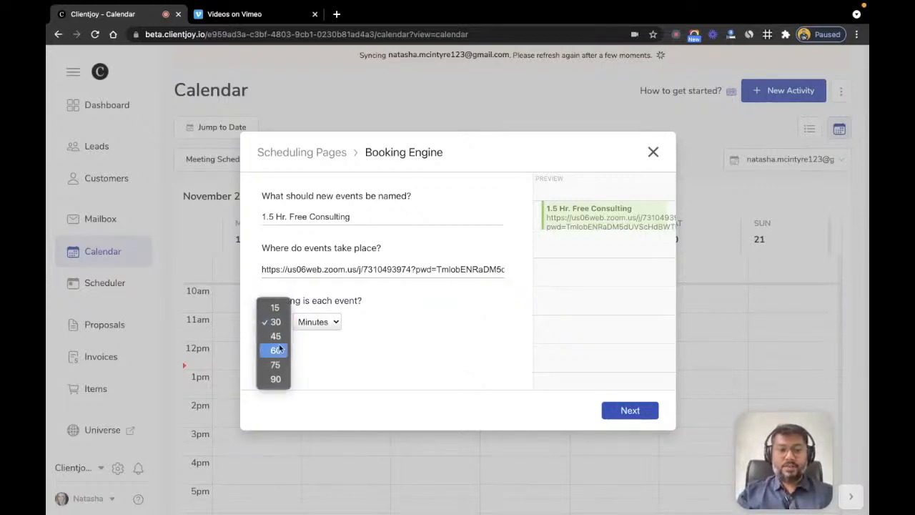
pyautogui.click(275, 379)
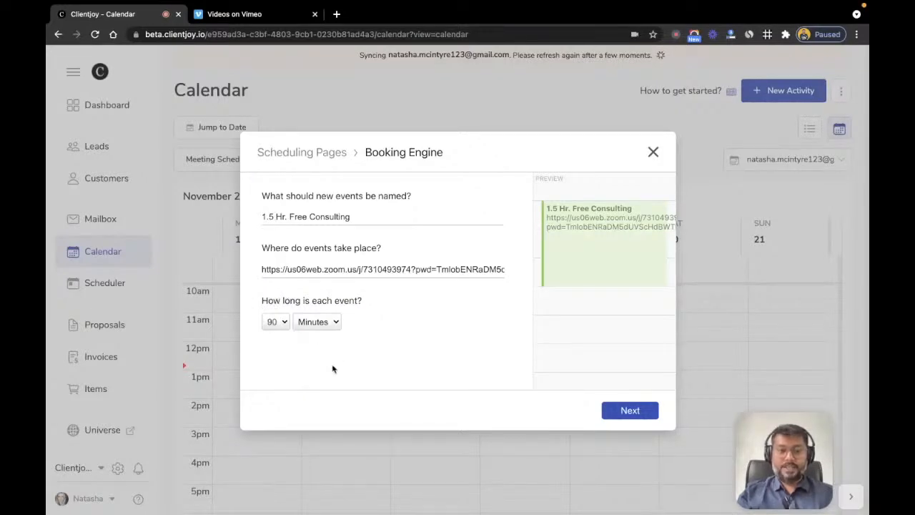
# Step: Make the first availability row Mon/Wed/Fri, 10:00 am to 2:00 pm
pyautogui.click(626, 412)
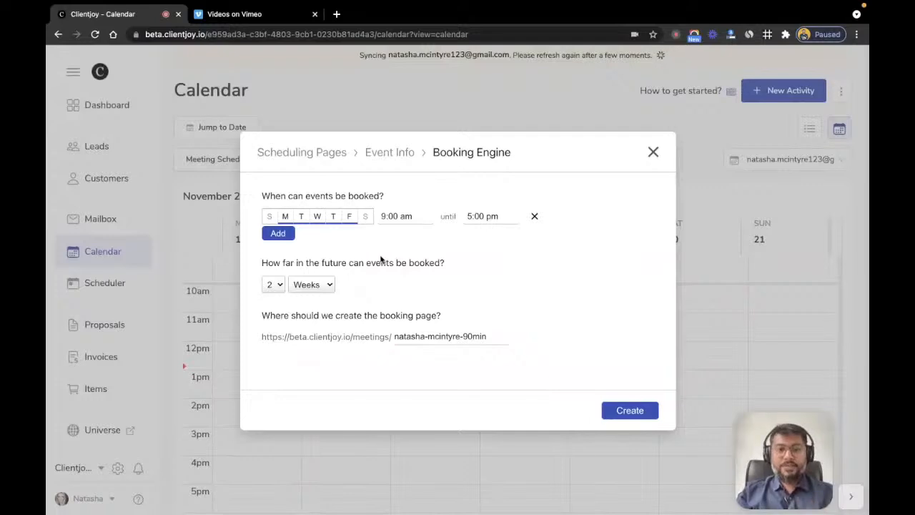
pyautogui.click(301, 220)
pyautogui.click(333, 221)
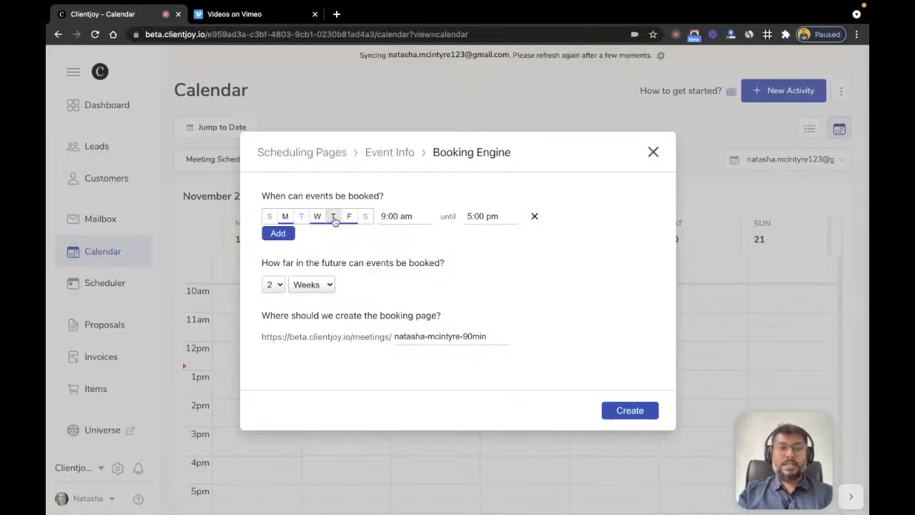
pyautogui.click(383, 216)
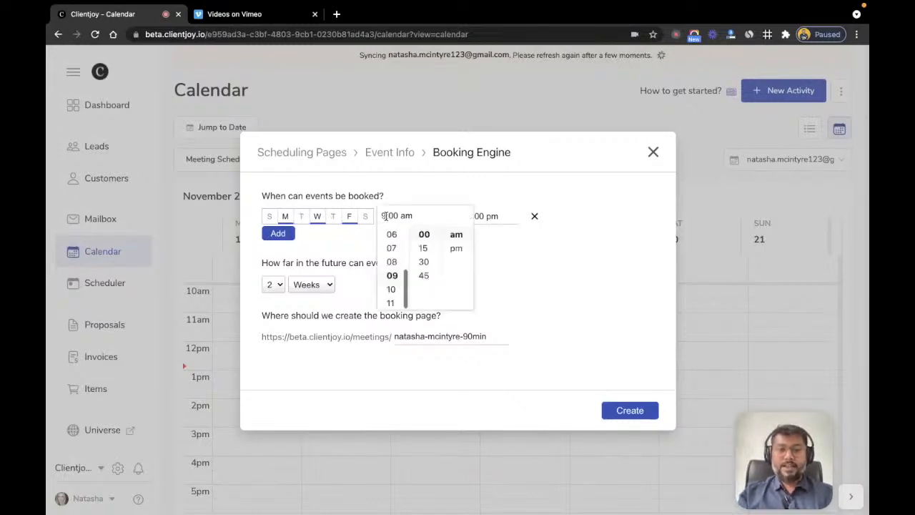
pyautogui.click(391, 289)
pyautogui.click(497, 252)
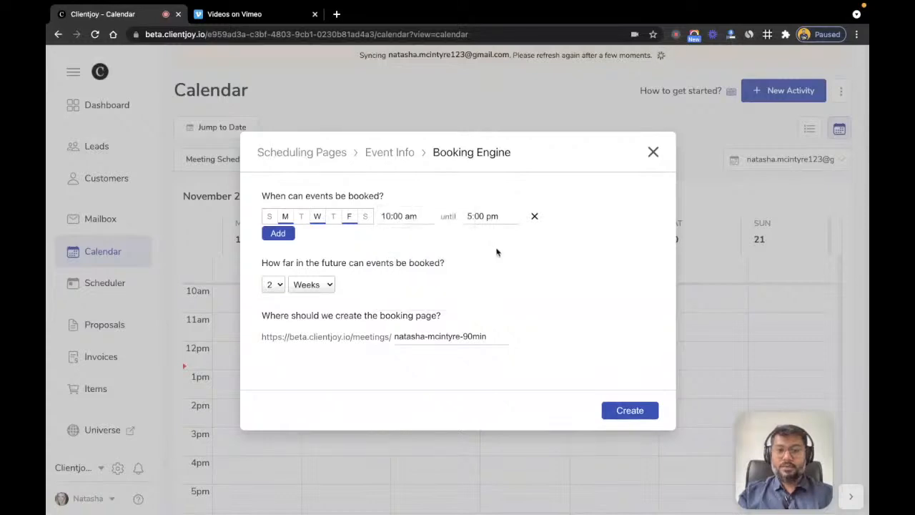
pyautogui.click(471, 218)
pyautogui.scroll(4, 479, 247)
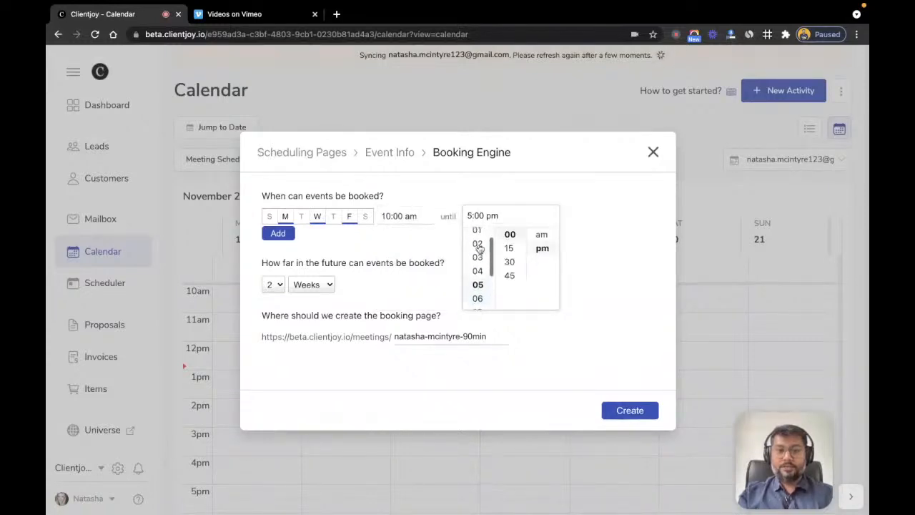
pyautogui.click(478, 247)
pyautogui.click(422, 250)
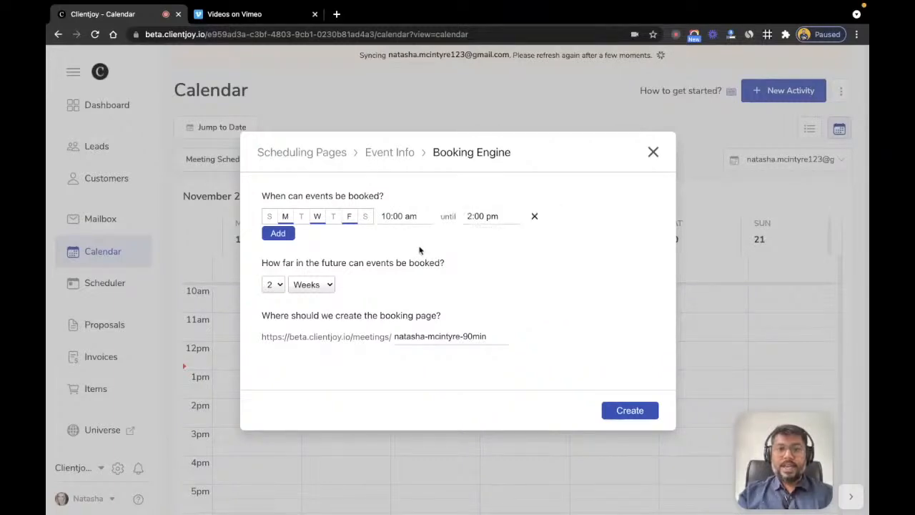
# Step: Add a second availability row for Tue/Thu, 2:00 pm to 10:00 pm
pyautogui.click(278, 233)
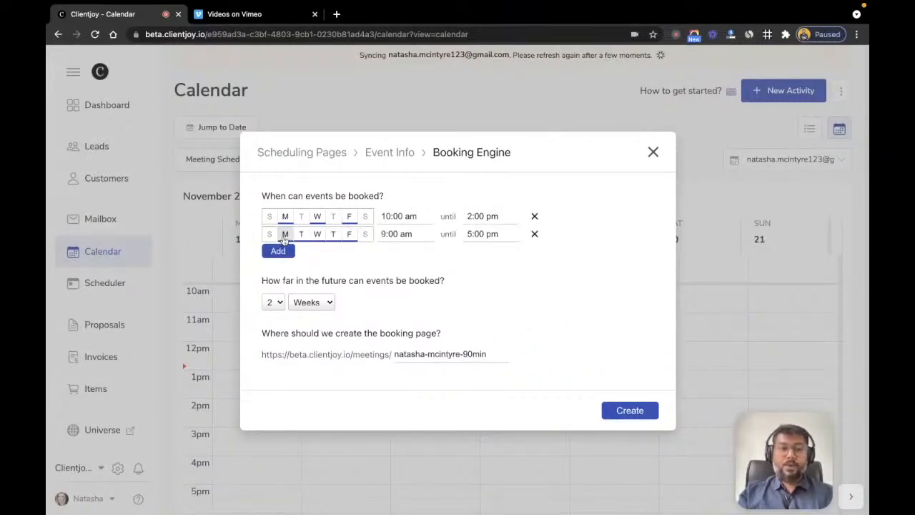
pyautogui.click(286, 236)
pyautogui.click(318, 235)
pyautogui.click(349, 237)
pyautogui.click(390, 237)
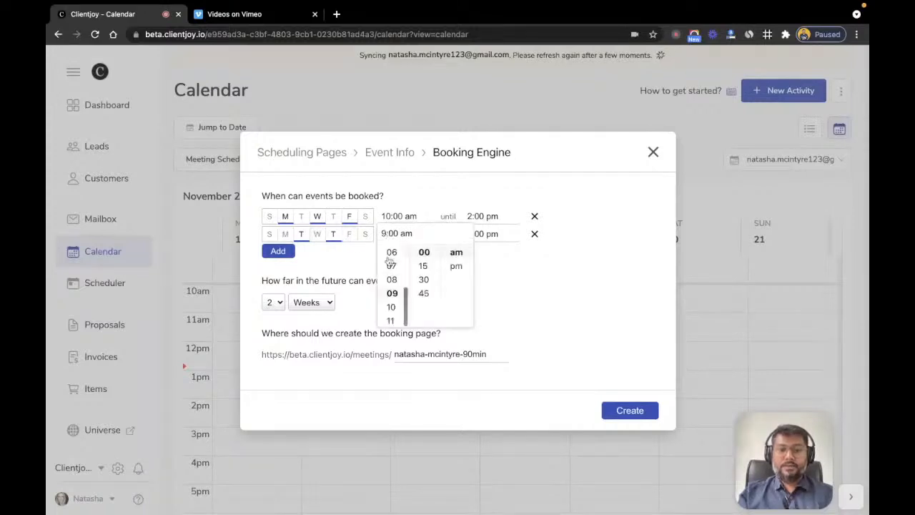
pyautogui.scroll(3, 392, 277)
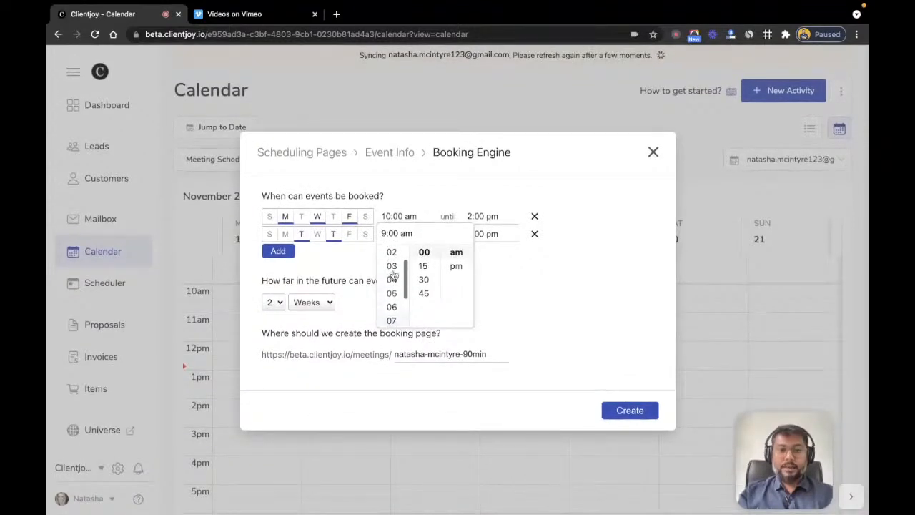
pyautogui.click(392, 259)
pyautogui.click(456, 266)
pyautogui.click(472, 235)
pyautogui.scroll(-1, 477, 304)
pyautogui.click(477, 307)
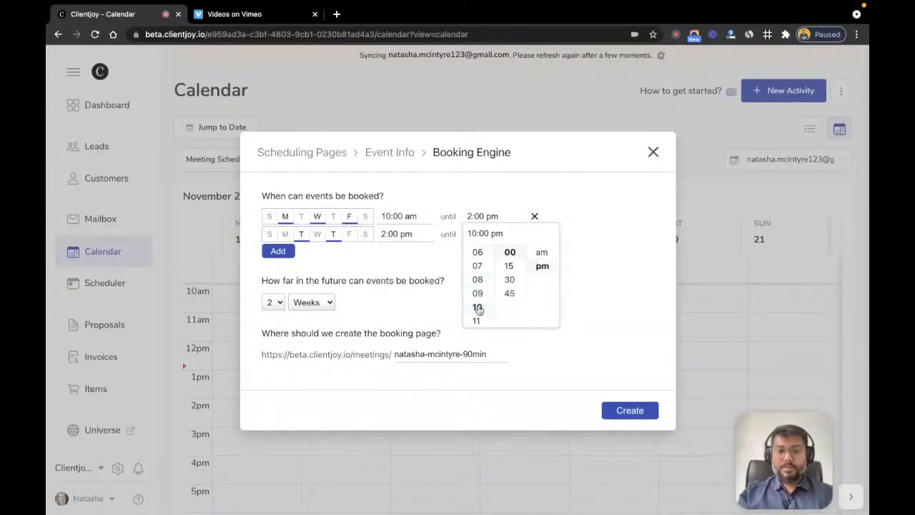
pyautogui.click(414, 276)
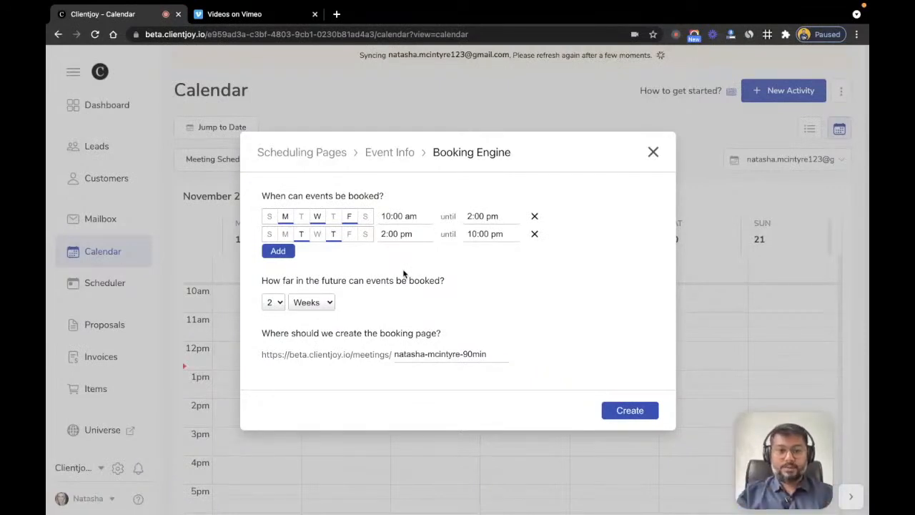
# Step: Allow bookings up to 6 months ahead
pyautogui.click(303, 304)
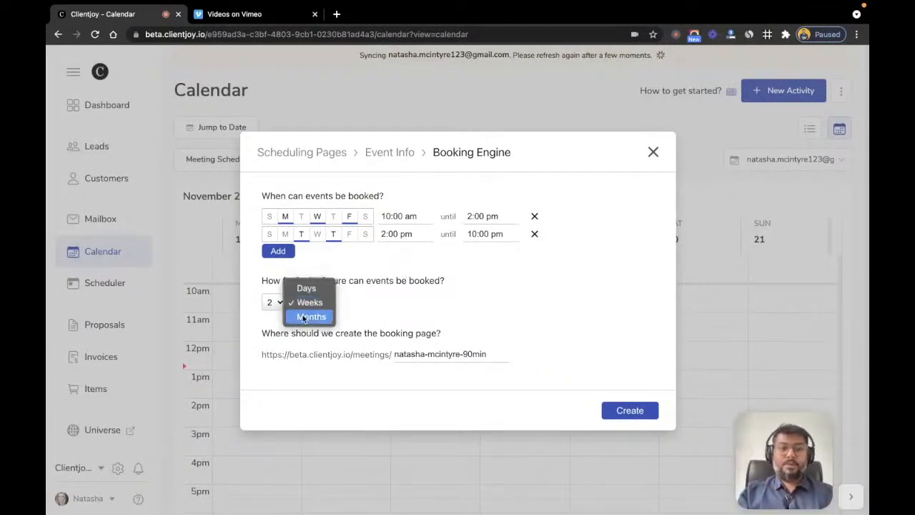
pyautogui.click(307, 317)
pyautogui.click(275, 302)
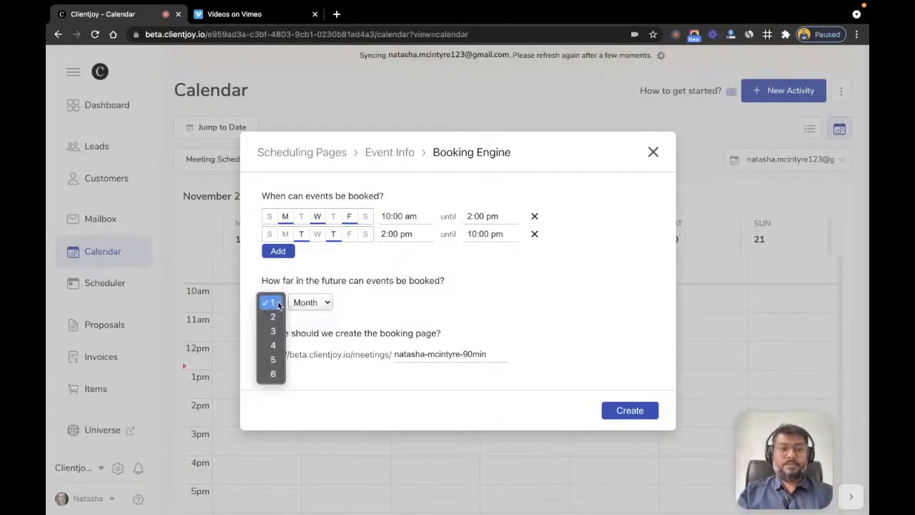
pyautogui.click(275, 373)
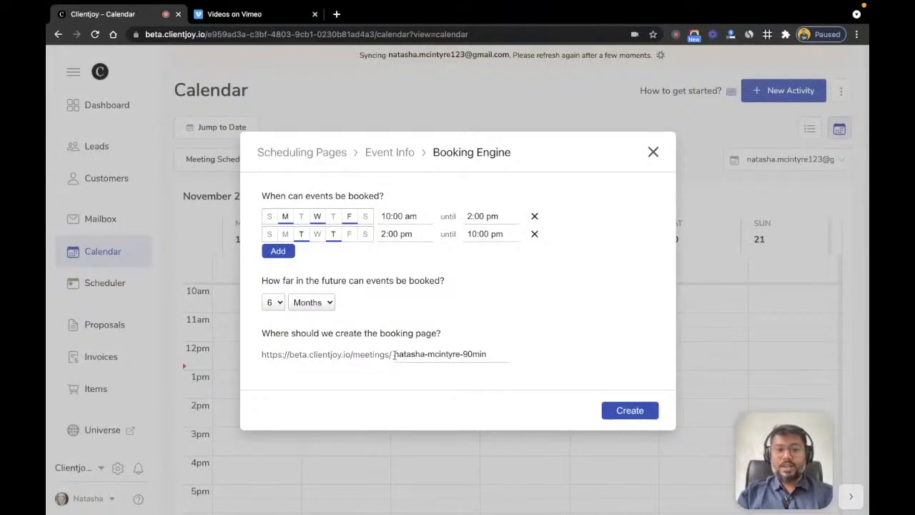
# Step: Change the booking URL to a '1-5-hrs-free-consulting-with' slug plus the host's name, then create the page
pyautogui.moveTo(394, 356); pyautogui.dragTo(516, 360)
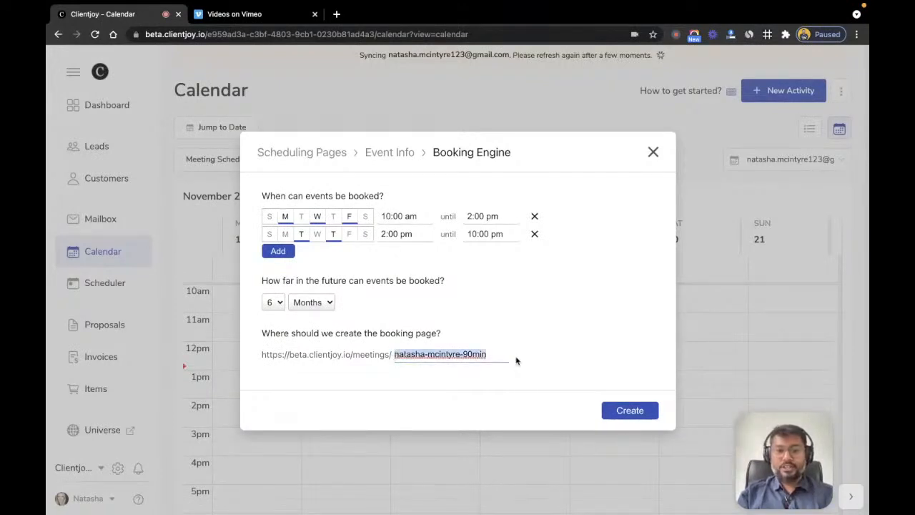
pyautogui.write('1.5')
pyautogui.press('BackSpace')
pyautogui.press('BackSpace')
pyautogui.write('-5')
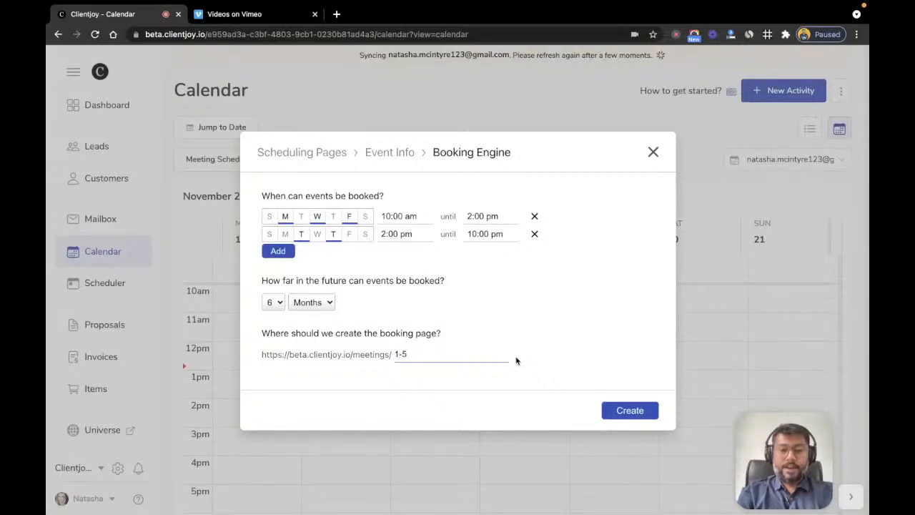
pyautogui.write('-hrs-free-c')
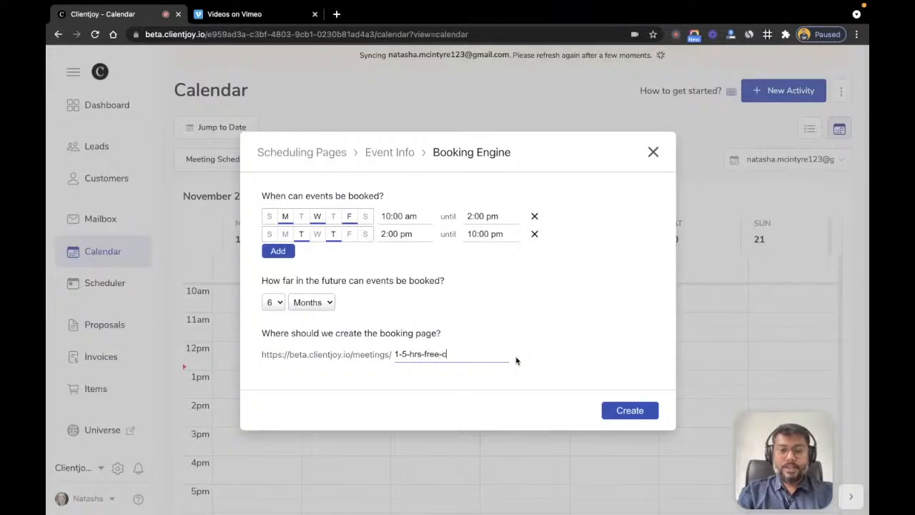
pyautogui.write('onsulting')
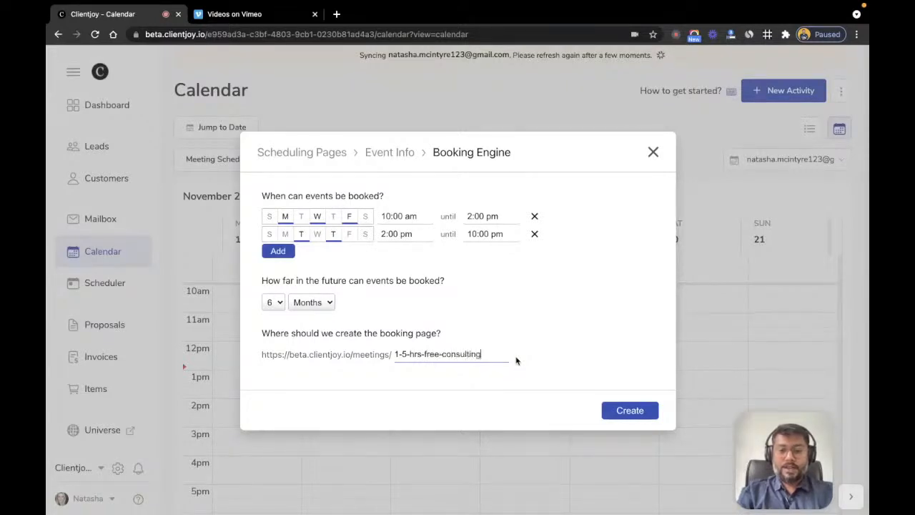
pyautogui.write('-with Natass')
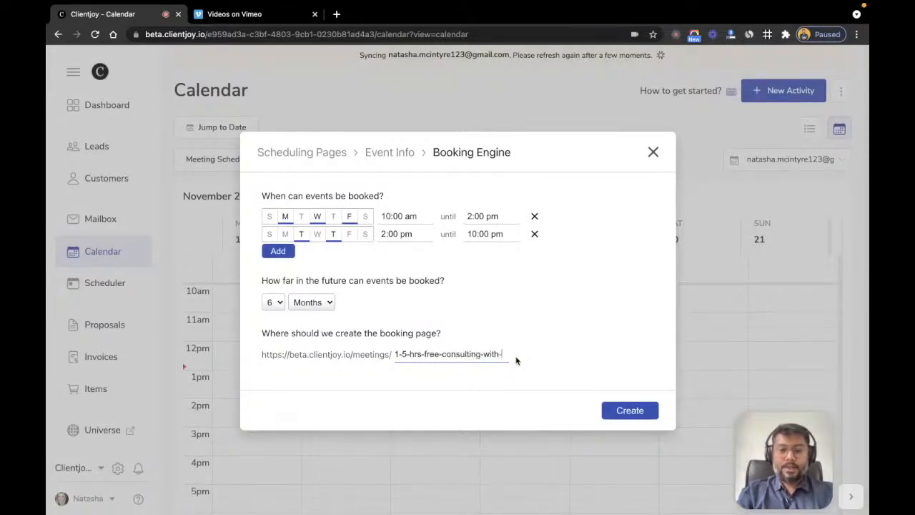
pyautogui.press('BackSpace')
pyautogui.write('ha')
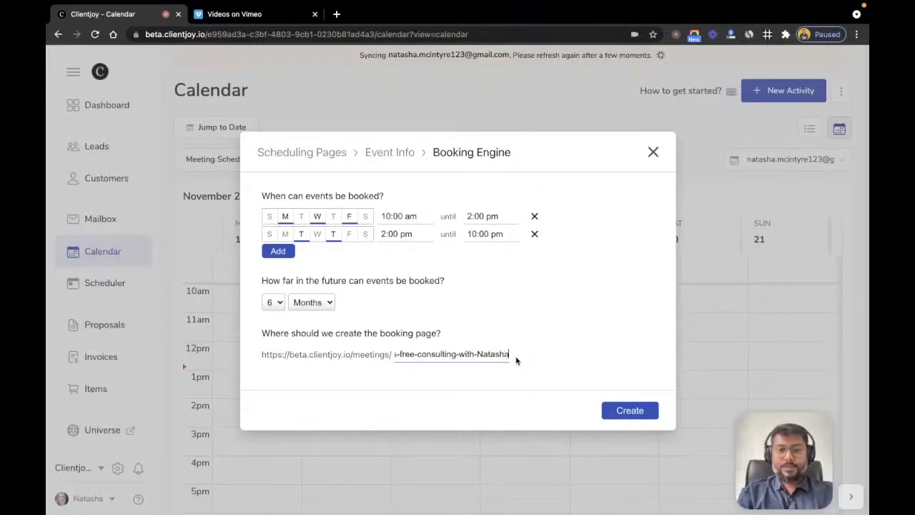
pyautogui.press('Home')
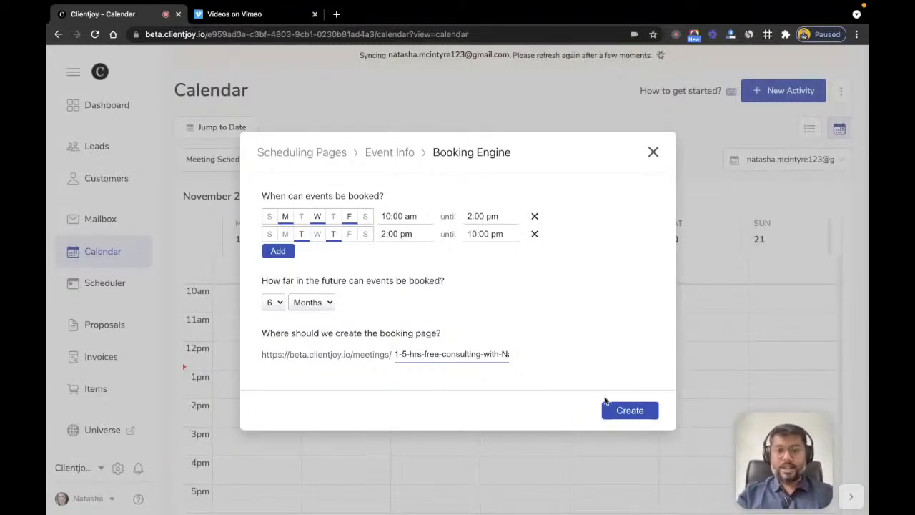
pyautogui.click(620, 412)
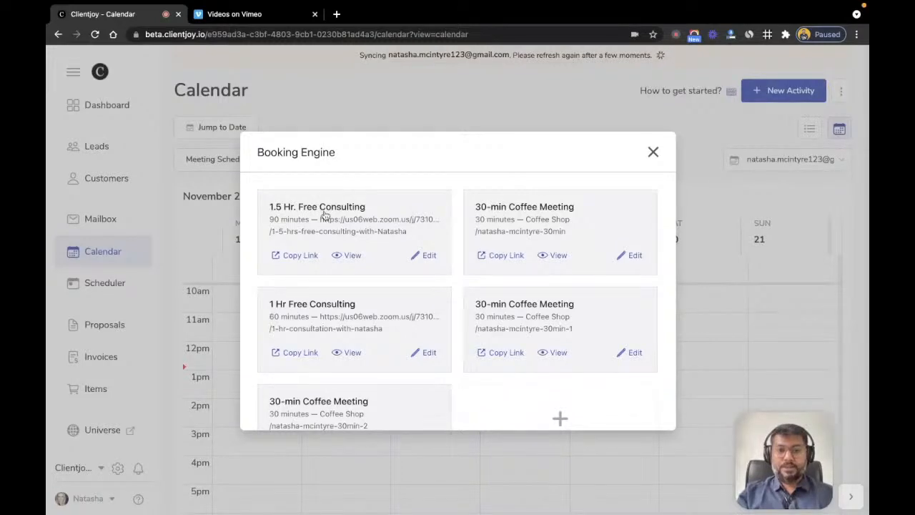
# Step: Edit '1.5 Hr. Free Consulting' to require 6 hours' booking notice and 1 hour's cancel notice
pyautogui.click(428, 256)
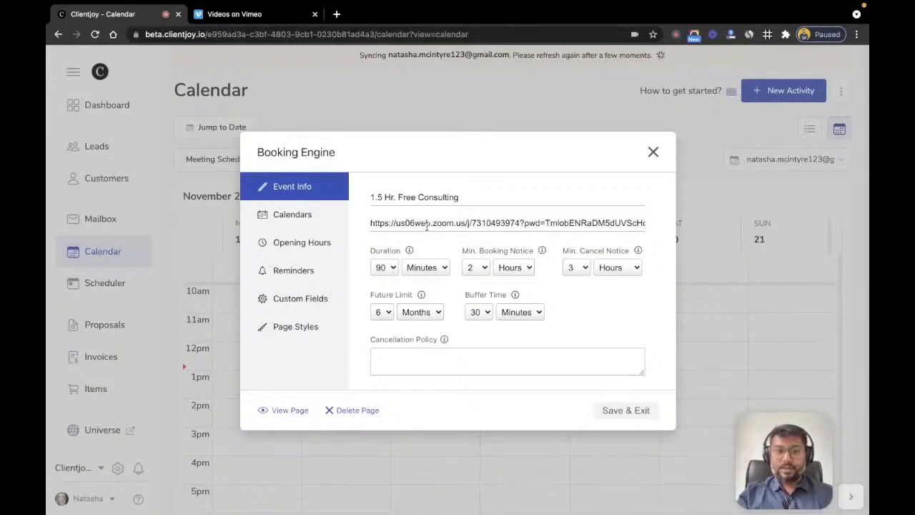
pyautogui.click(472, 270)
pyautogui.click(504, 315)
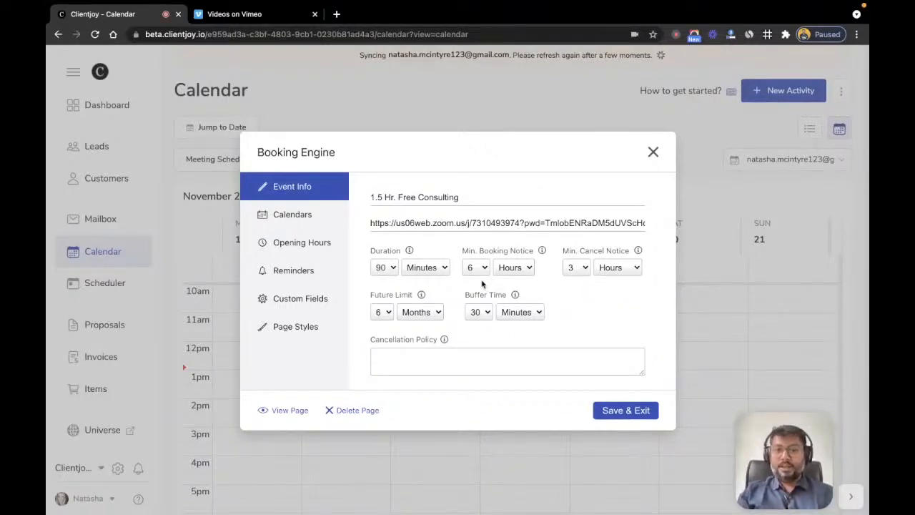
pyautogui.click(576, 267)
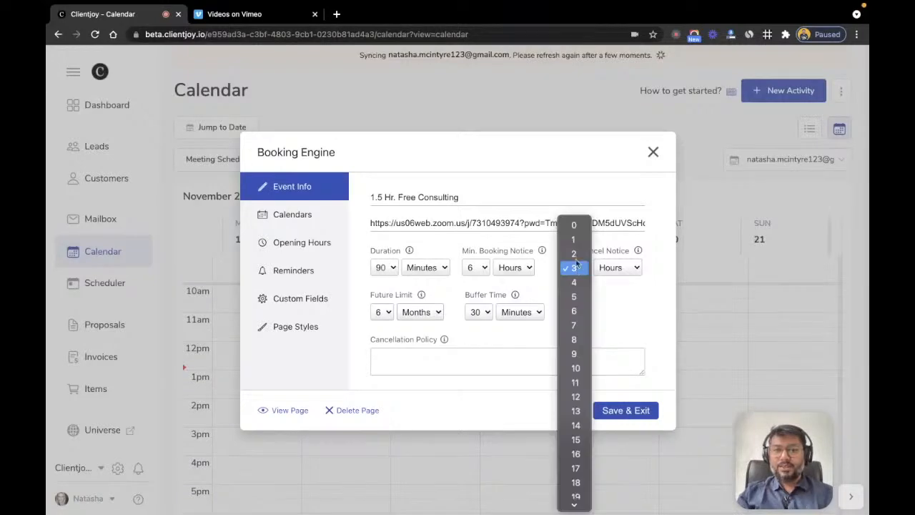
pyautogui.click(577, 271)
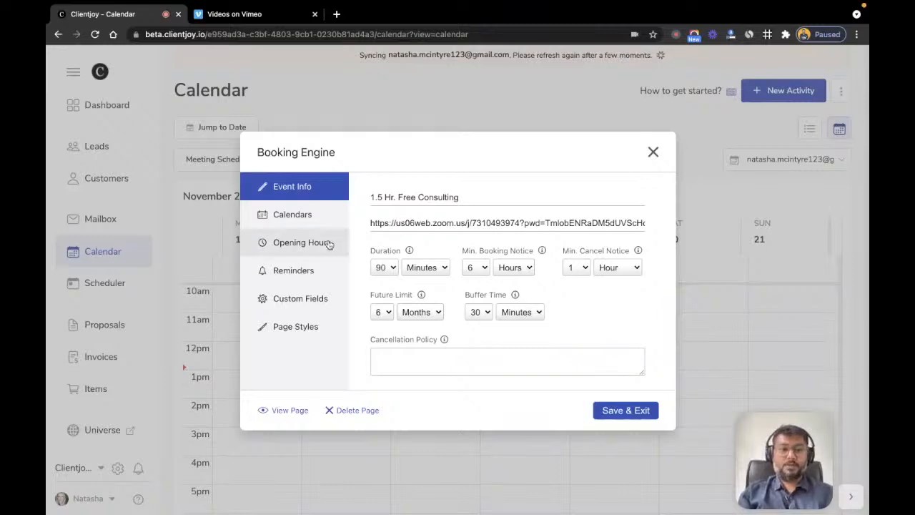
# Step: Review the page's calendar and hours, remove Friday from the first row, and show Reminders
pyautogui.click(297, 222)
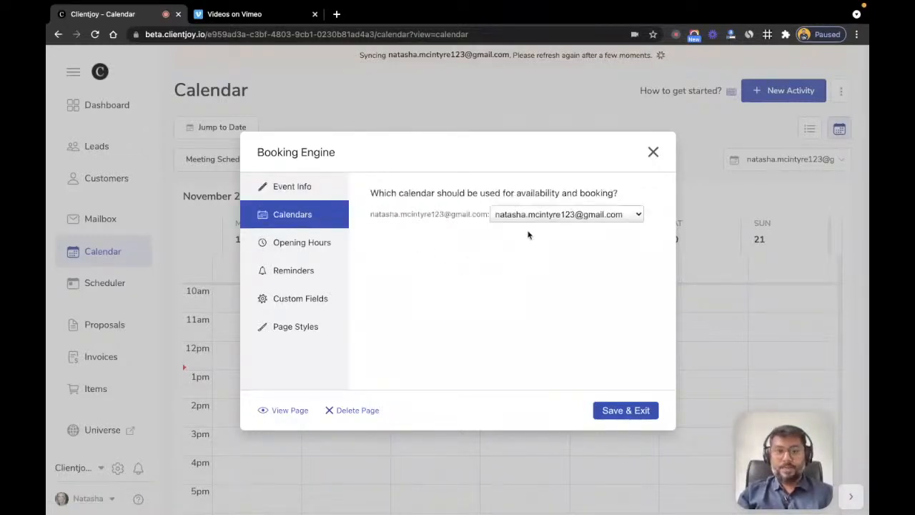
pyautogui.click(299, 243)
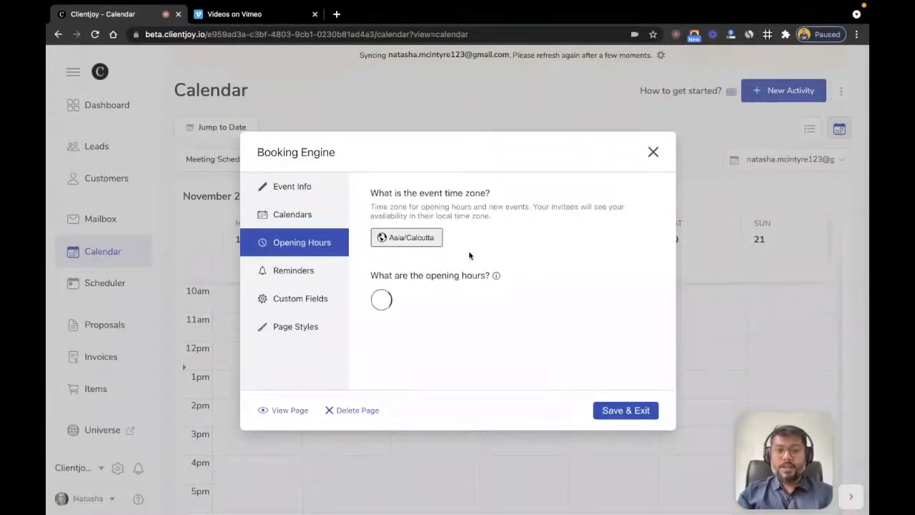
pyautogui.scroll(-1, 517, 252)
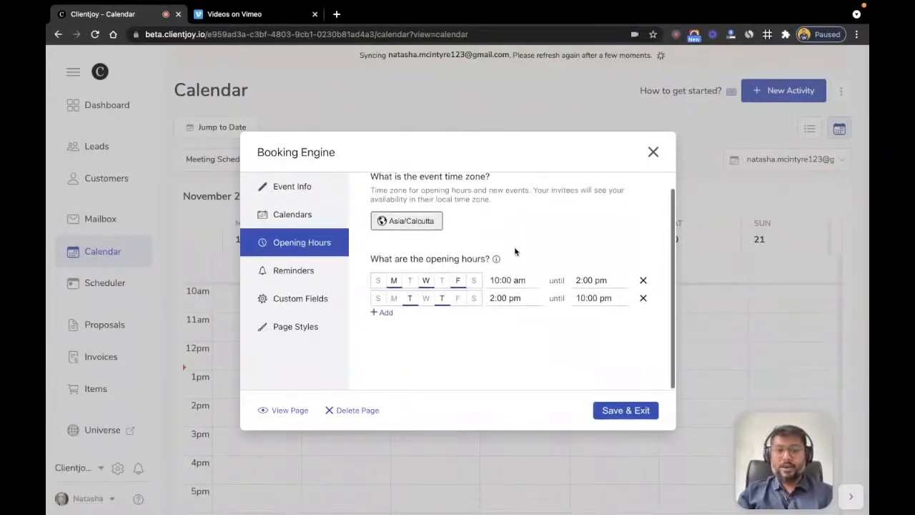
pyautogui.click(458, 283)
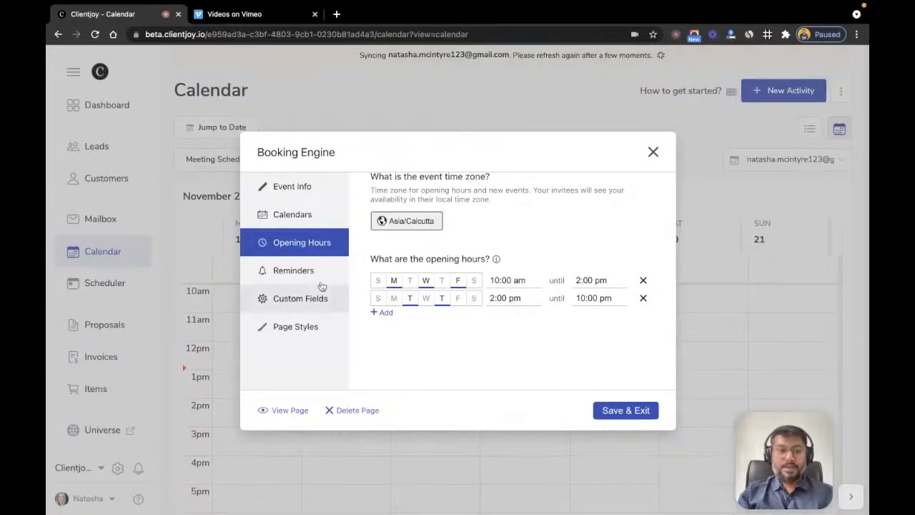
pyautogui.click(300, 275)
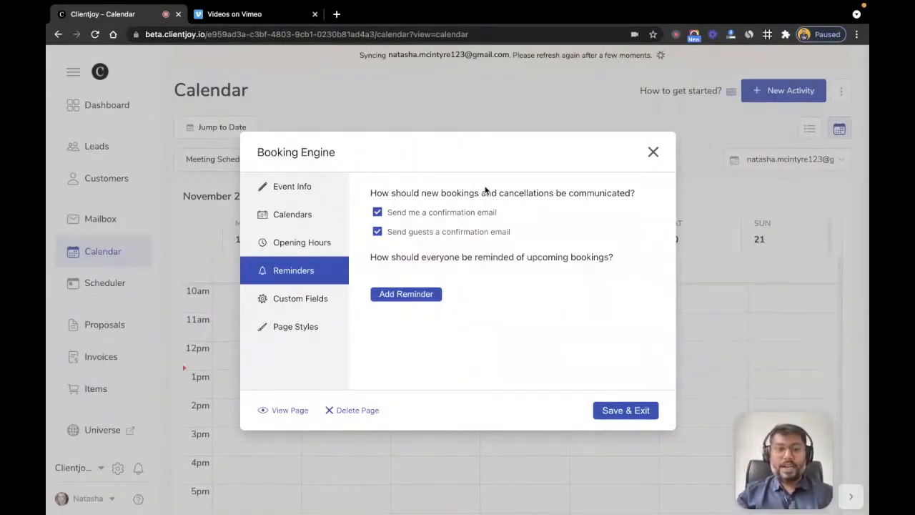
# Step: Create a reminder sent to both guests and host 2 hours before the event
pyautogui.click(410, 293)
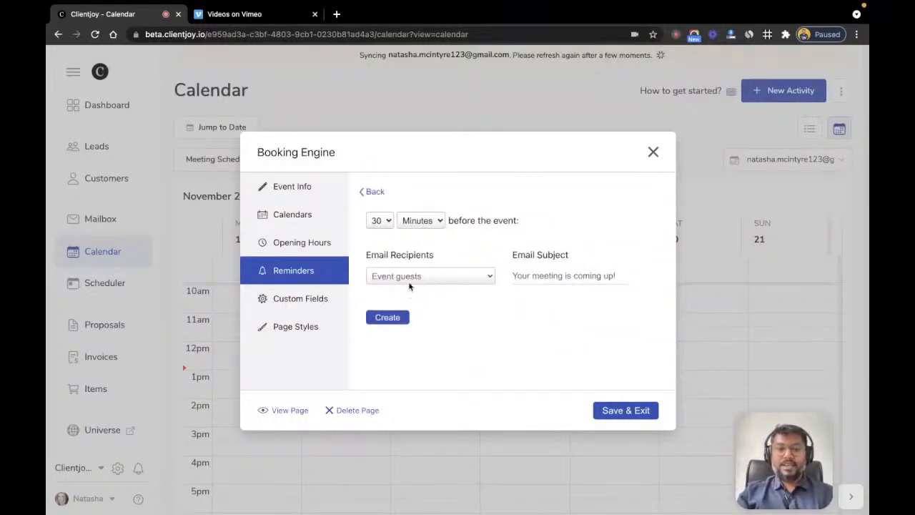
pyautogui.click(425, 221)
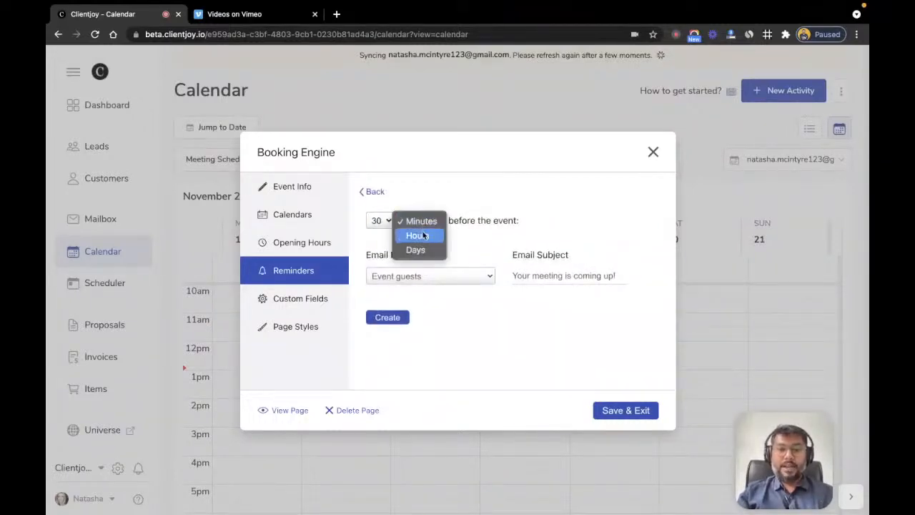
pyautogui.click(425, 235)
pyautogui.click(383, 222)
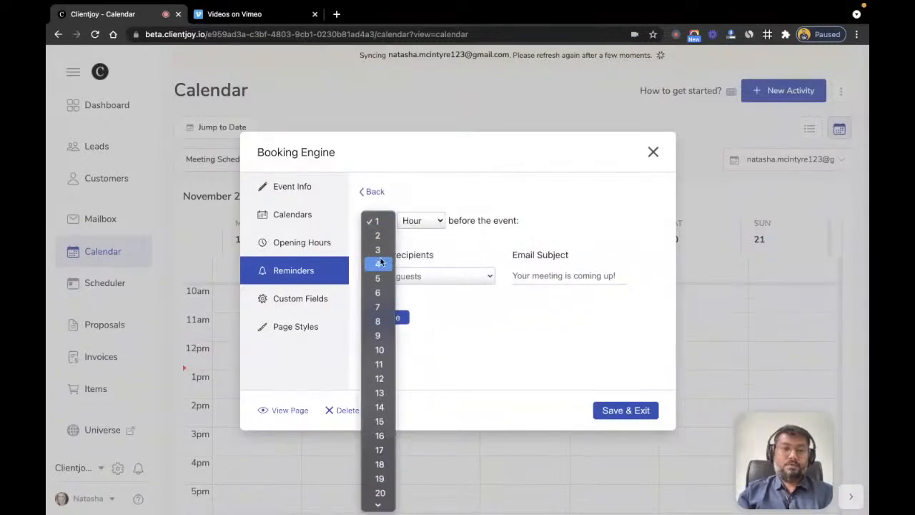
pyautogui.click(379, 236)
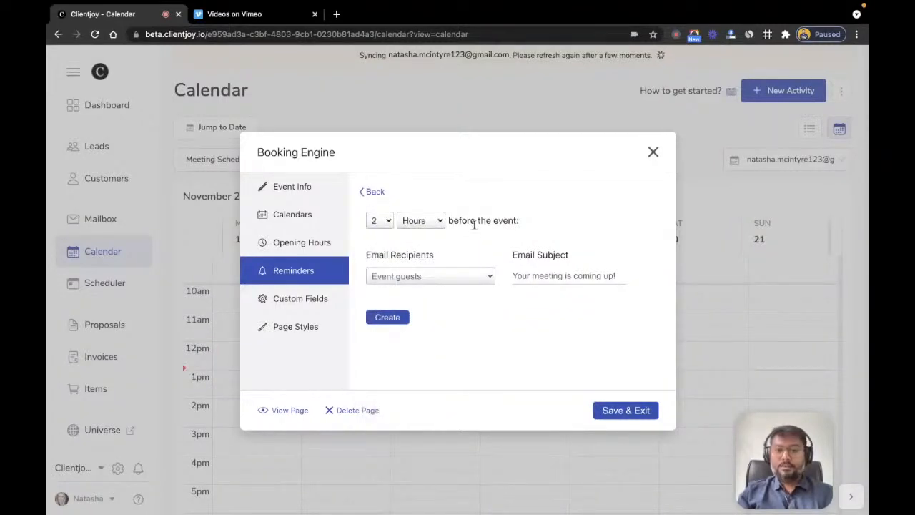
pyautogui.click(409, 278)
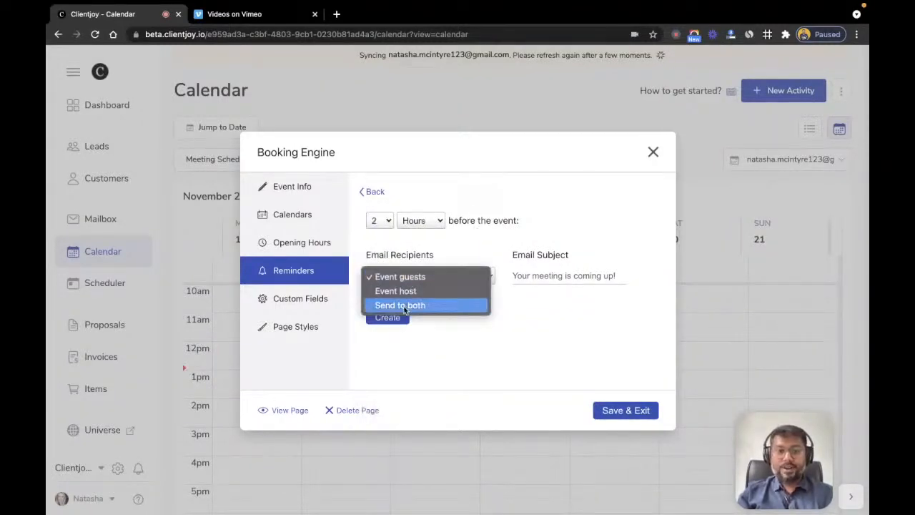
pyautogui.click(404, 306)
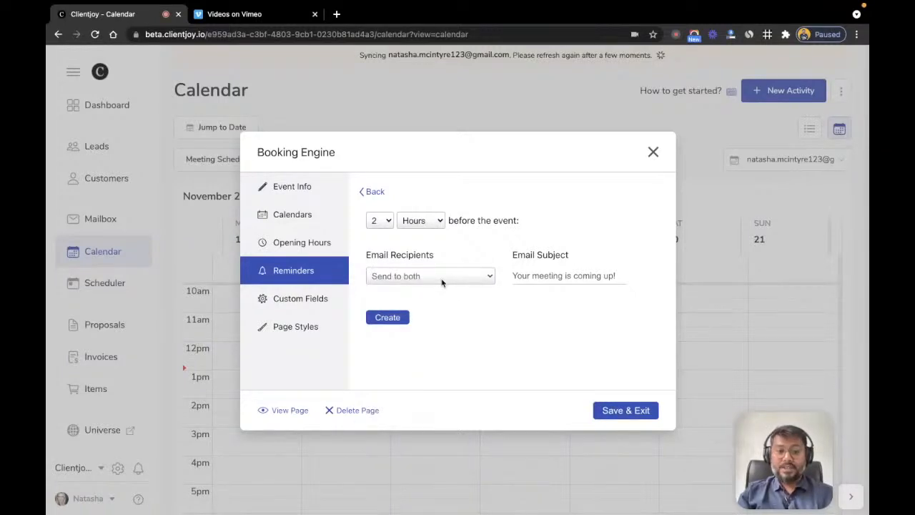
pyautogui.click(399, 317)
# Step: Create a second reminder to both guests and host 30 minutes before the event
pyautogui.click(422, 322)
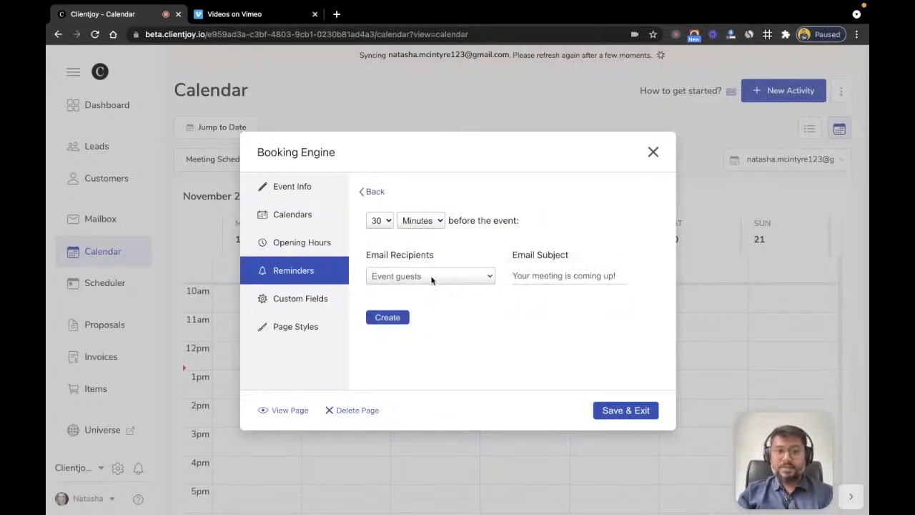
pyautogui.click(431, 279)
pyautogui.click(423, 306)
pyautogui.click(392, 318)
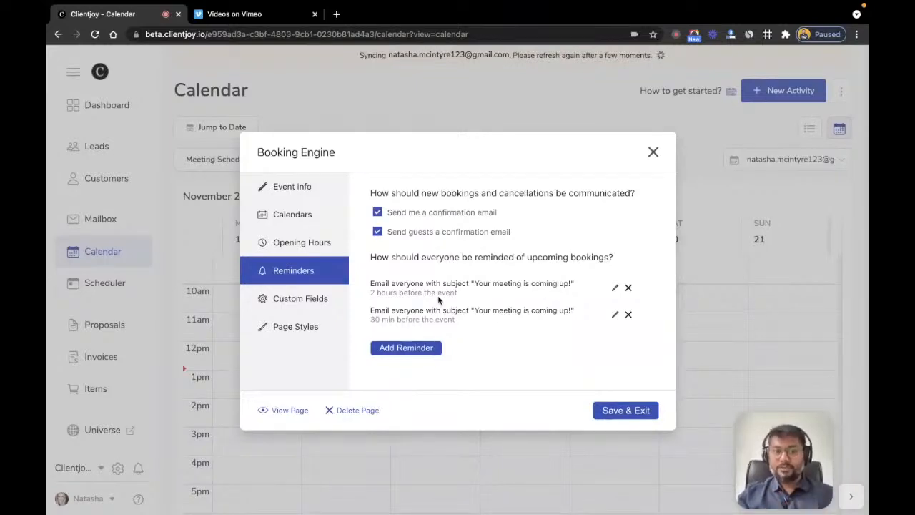
# Step: Add a required Company Name field to the booking form's guest questions
pyautogui.click(296, 303)
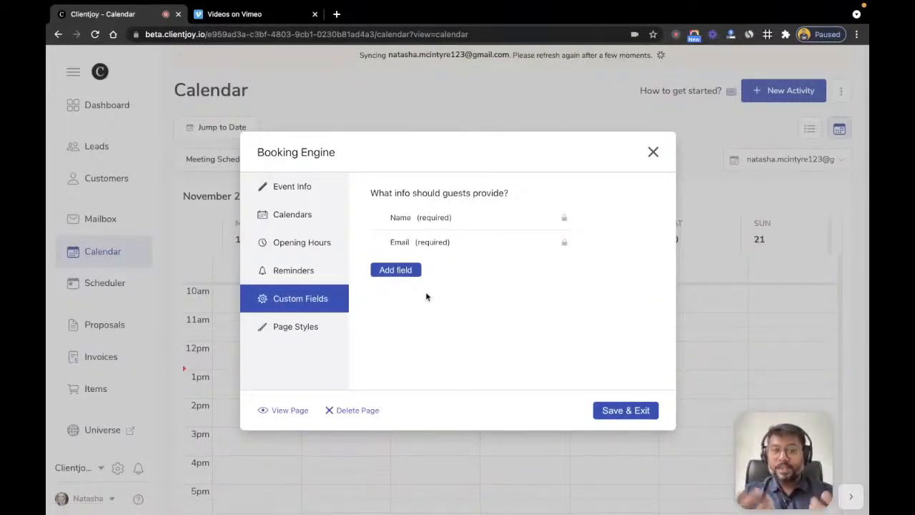
pyautogui.click(402, 273)
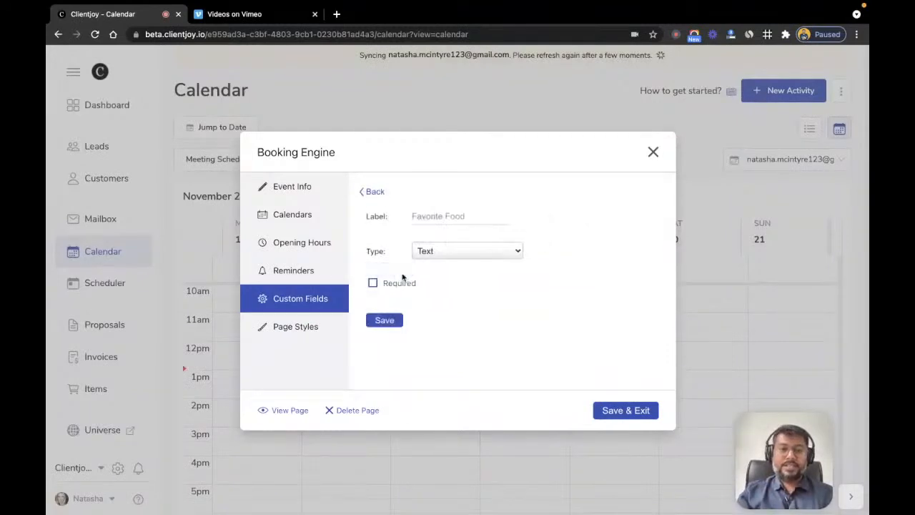
pyautogui.click(443, 217)
pyautogui.write('Company Name')
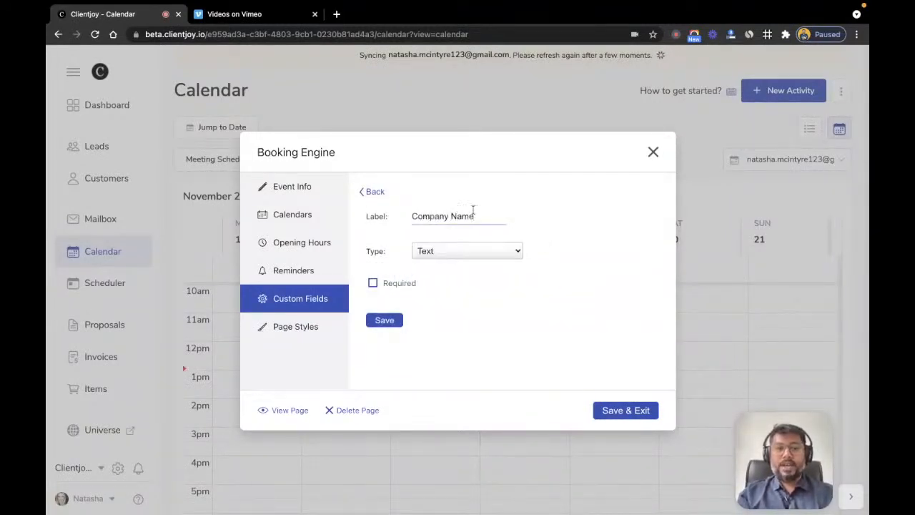
pyautogui.click(372, 282)
pyautogui.click(382, 321)
# Step: Add a required multi-line question 'What are the challenges you are facing today?'
pyautogui.click(394, 302)
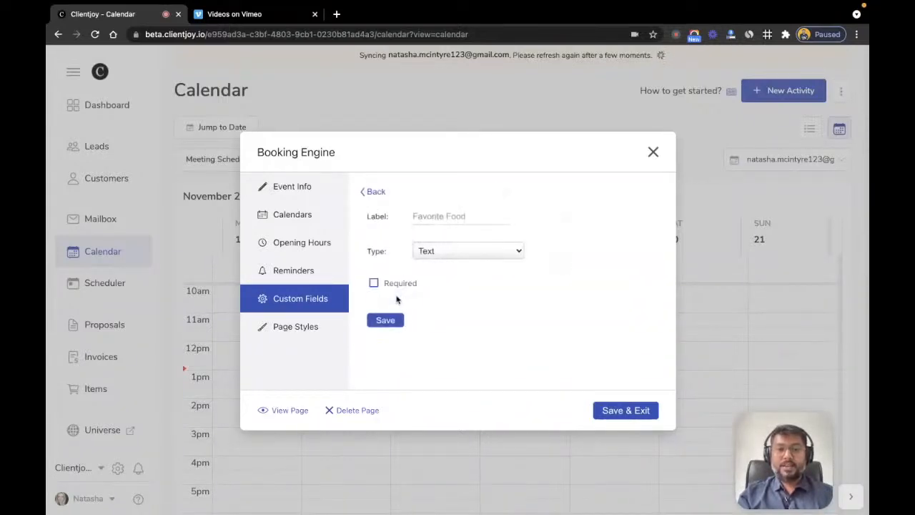
pyautogui.click(434, 216)
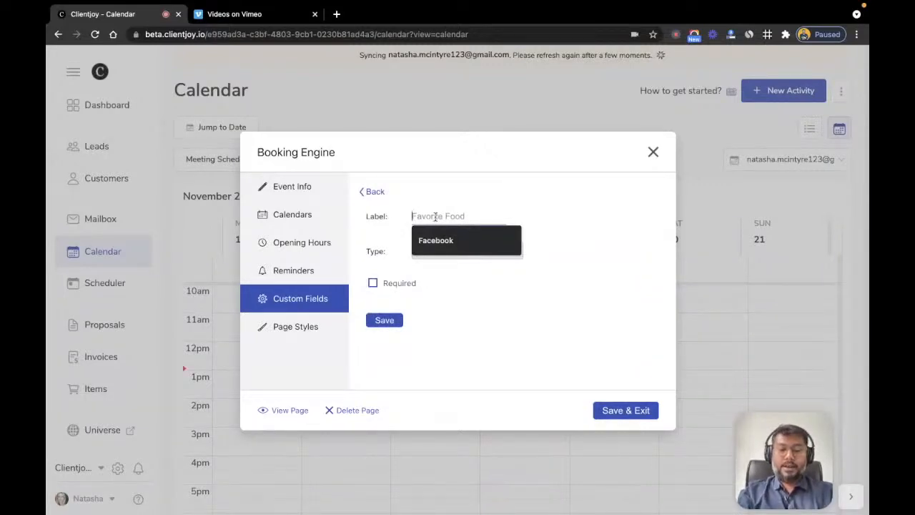
pyautogui.write('Prob')
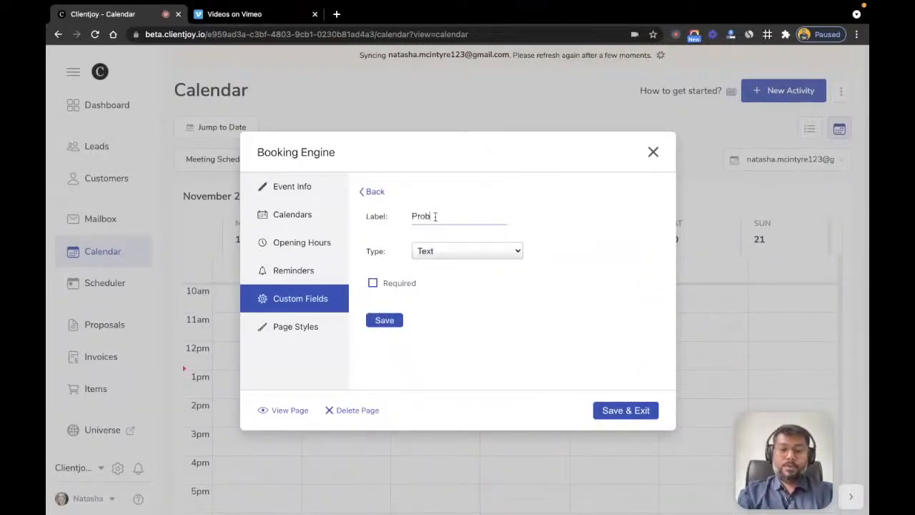
pyautogui.write('lem Description')
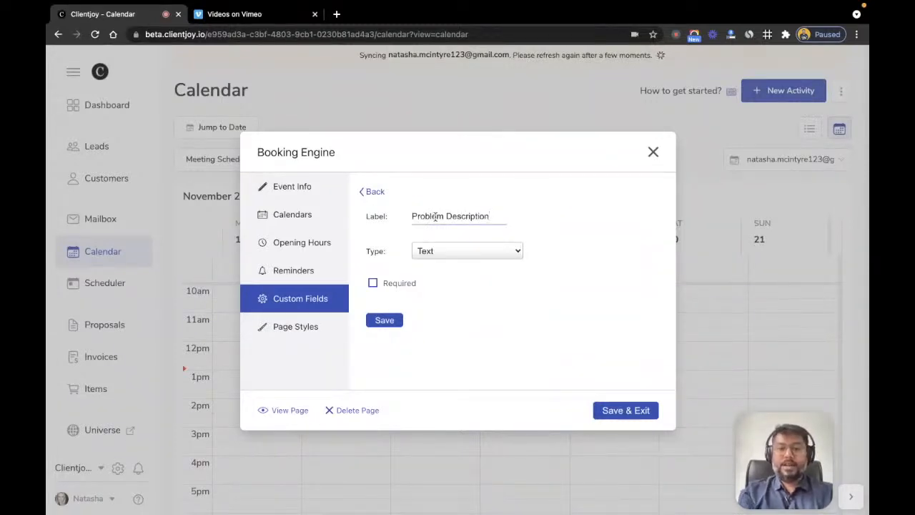
pyautogui.tripleClick(434, 216)
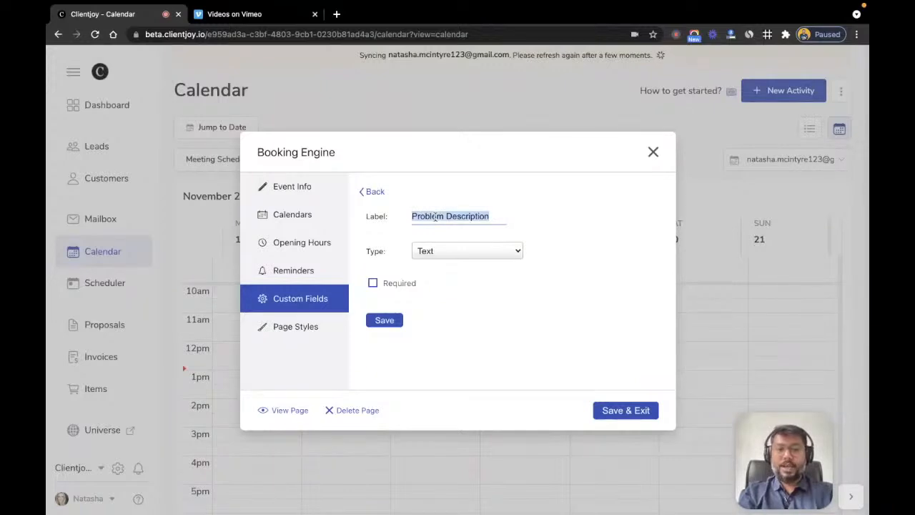
pyautogui.write('What are')
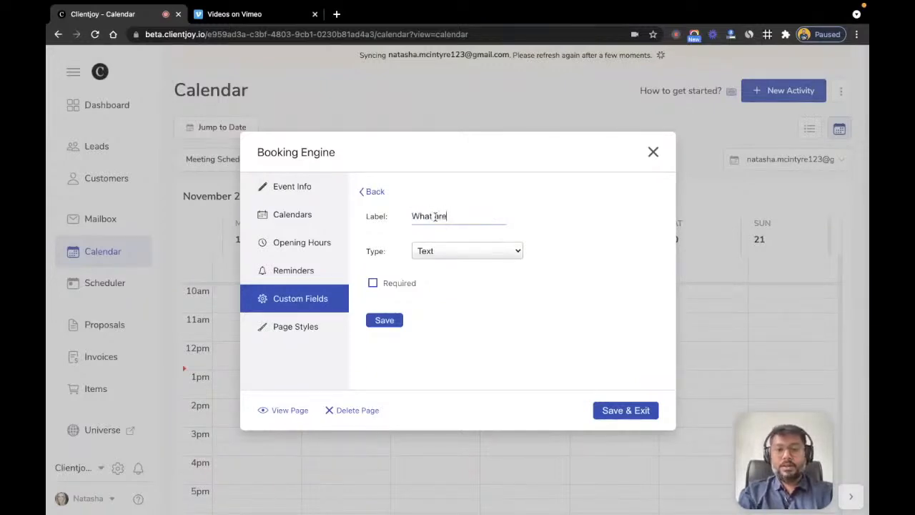
pyautogui.write(' the challenges yo')
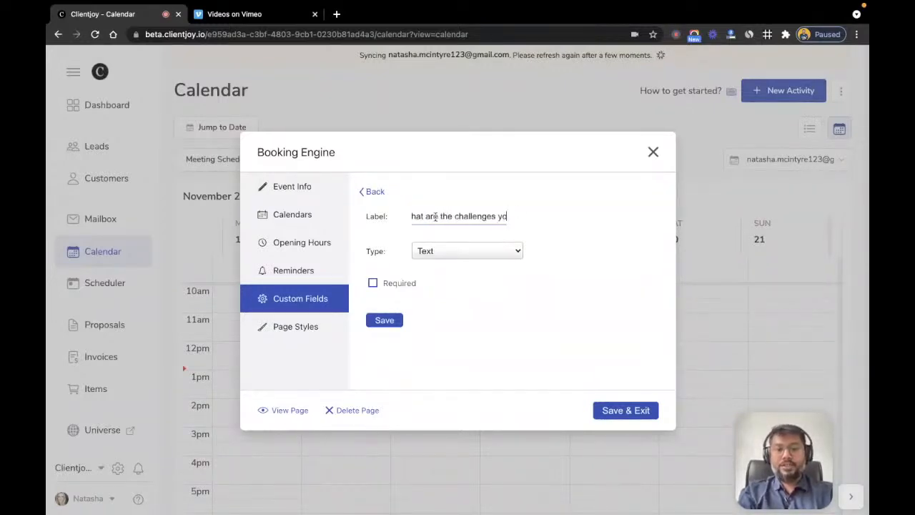
pyautogui.write('u are facing toda')
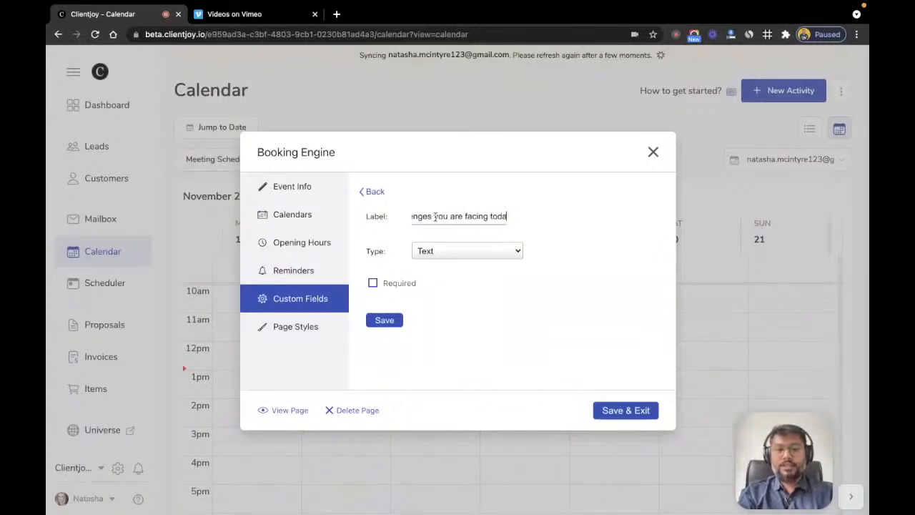
pyautogui.write('y?')
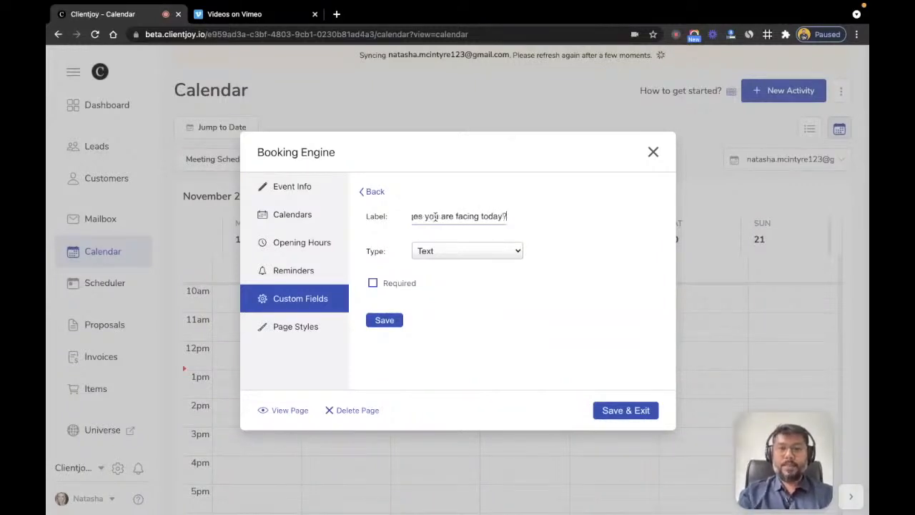
pyautogui.click(465, 251)
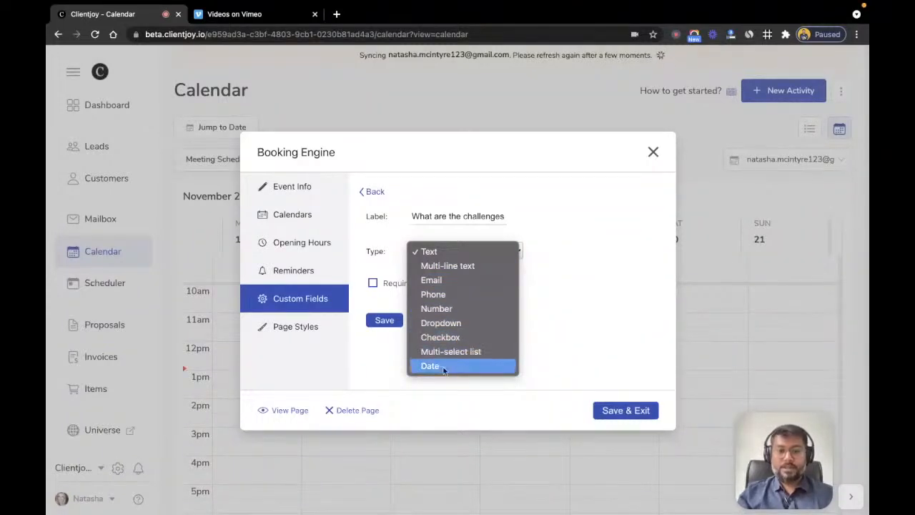
pyautogui.click(452, 267)
pyautogui.click(373, 283)
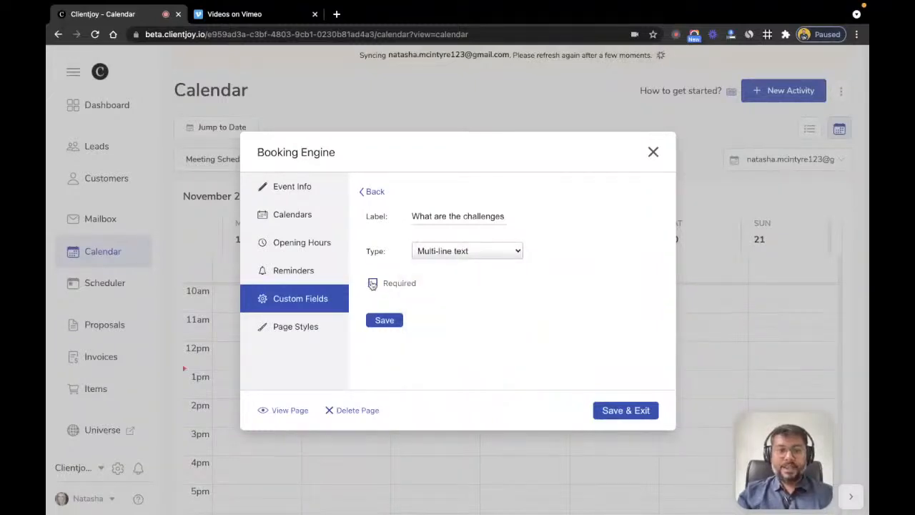
pyautogui.click(382, 320)
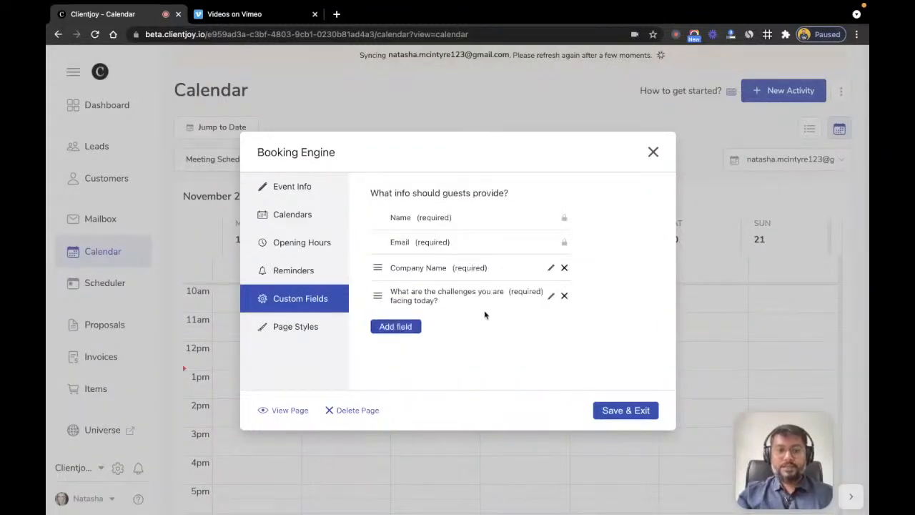
# Step: Add a third question labelled 'Where did you hear about me?' of type Dropdown
pyautogui.click(396, 327)
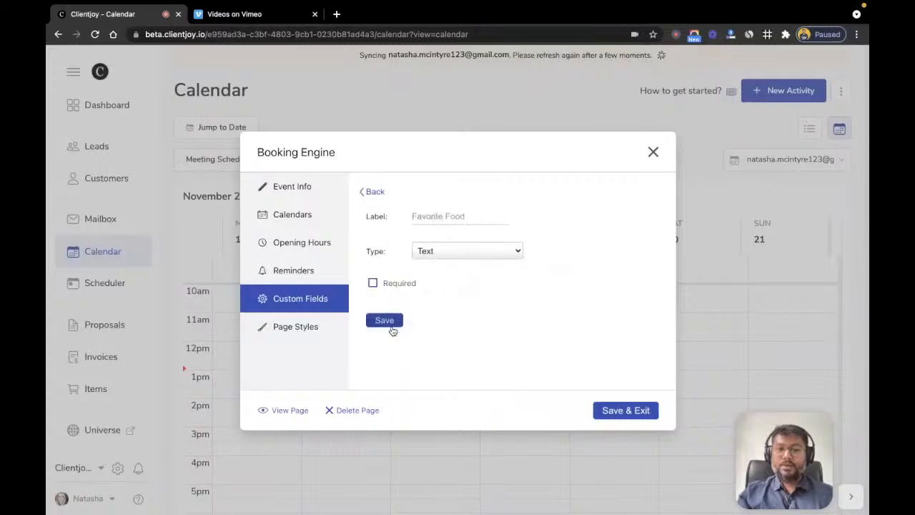
pyautogui.click(441, 217)
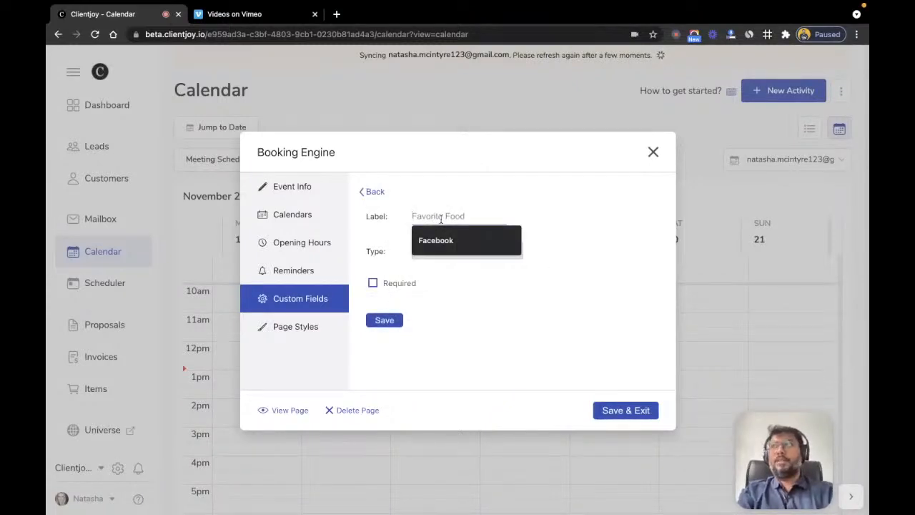
pyautogui.write('Who r')
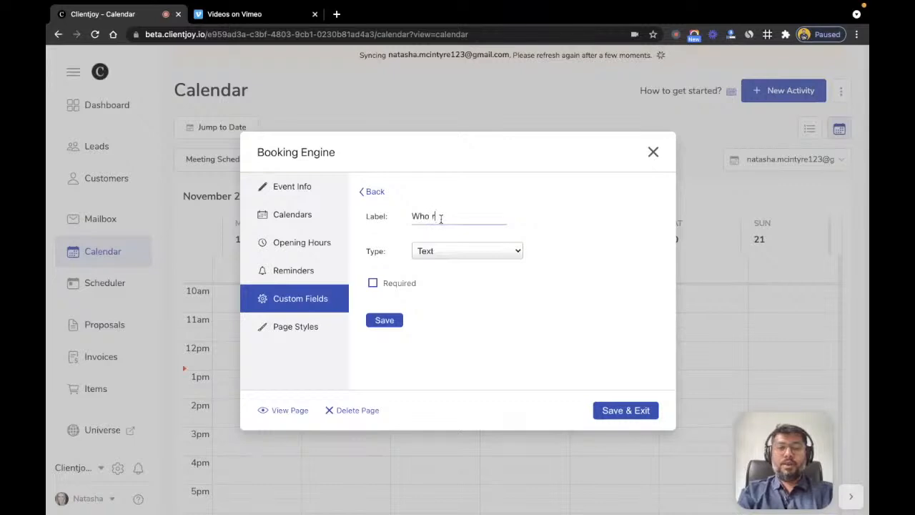
pyautogui.write('eferred')
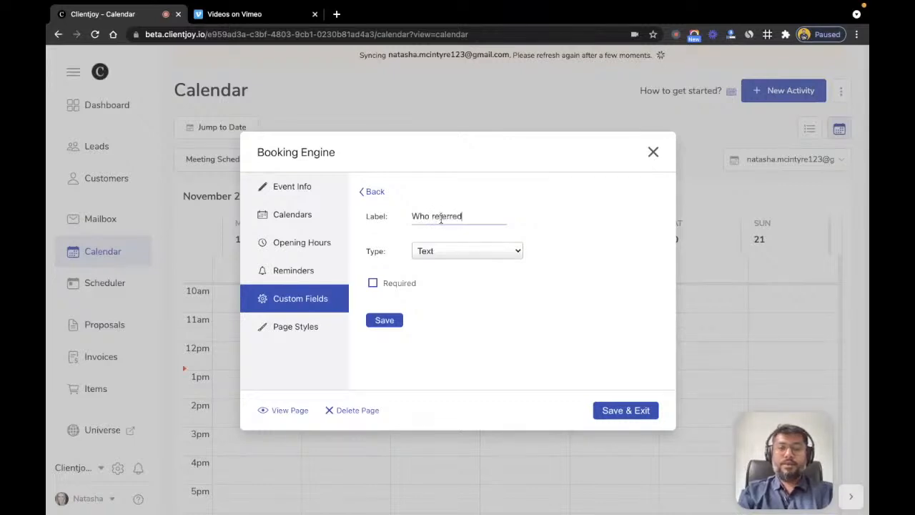
pyautogui.write(' you?')
pyautogui.hotkey('ctrl', 'a')
pyautogui.write('Where did y')
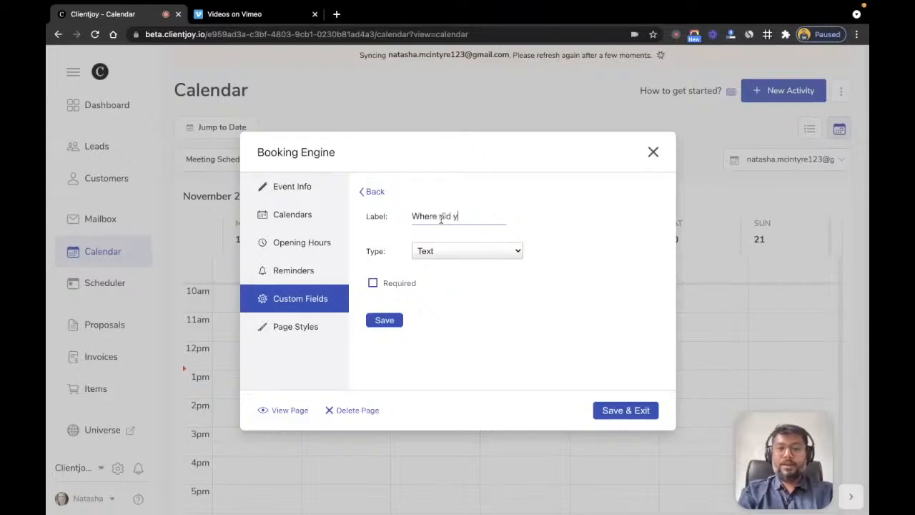
pyautogui.write('ou hear about me?')
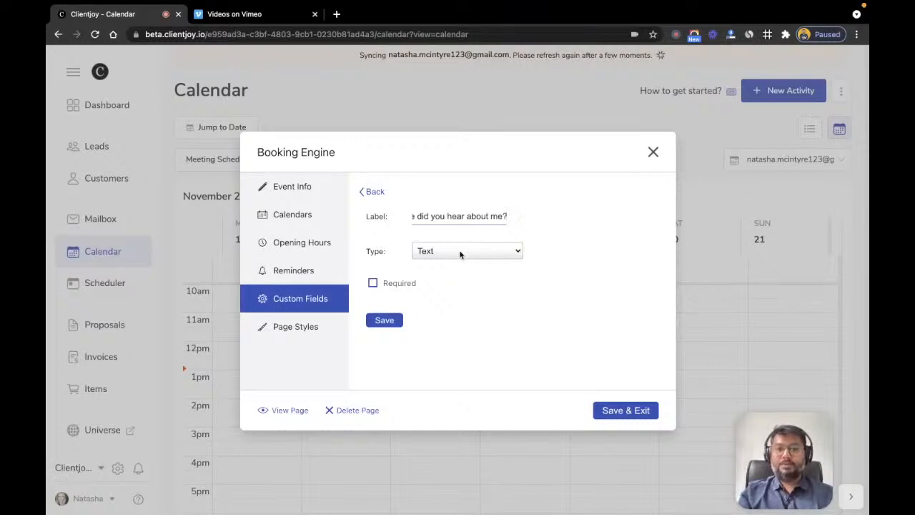
pyautogui.click(460, 251)
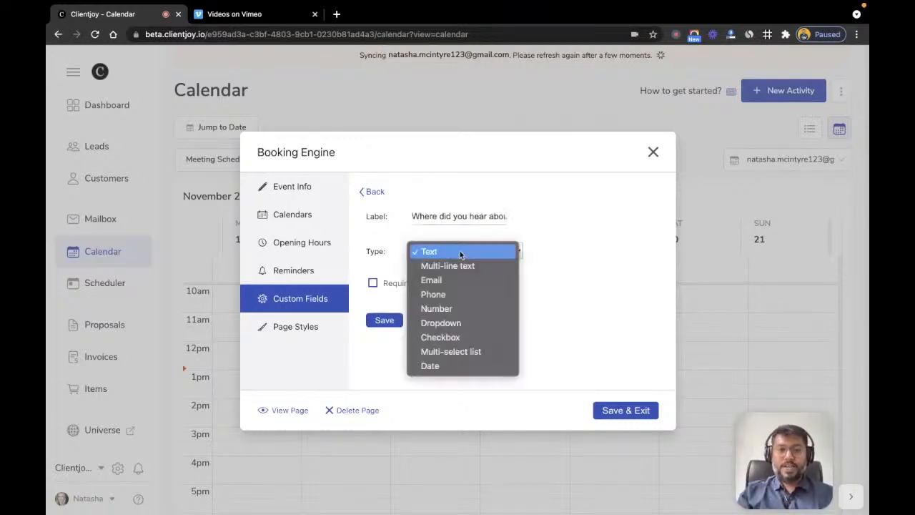
pyautogui.click(453, 323)
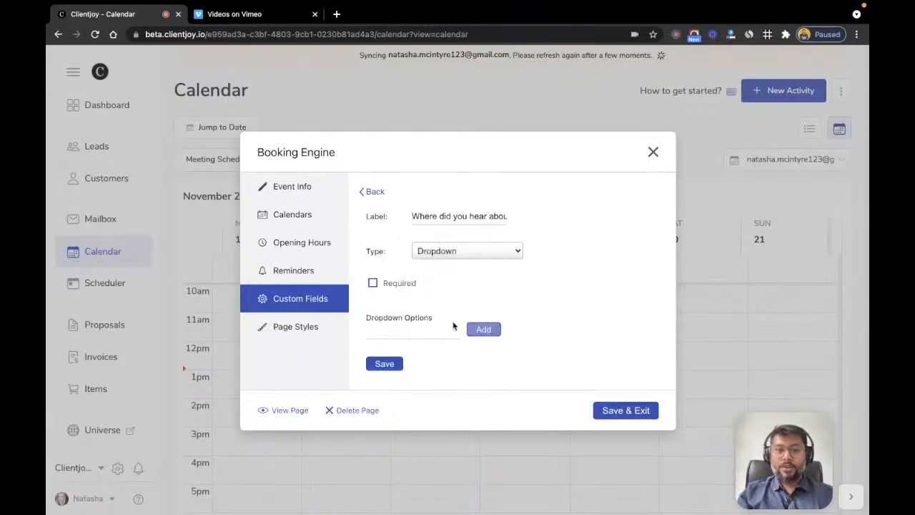
# Step: Give the dropdown options Social Media, Friend, Blog Post and Other, mark it required, and save
pyautogui.click(401, 328)
pyautogui.write('Social Media')
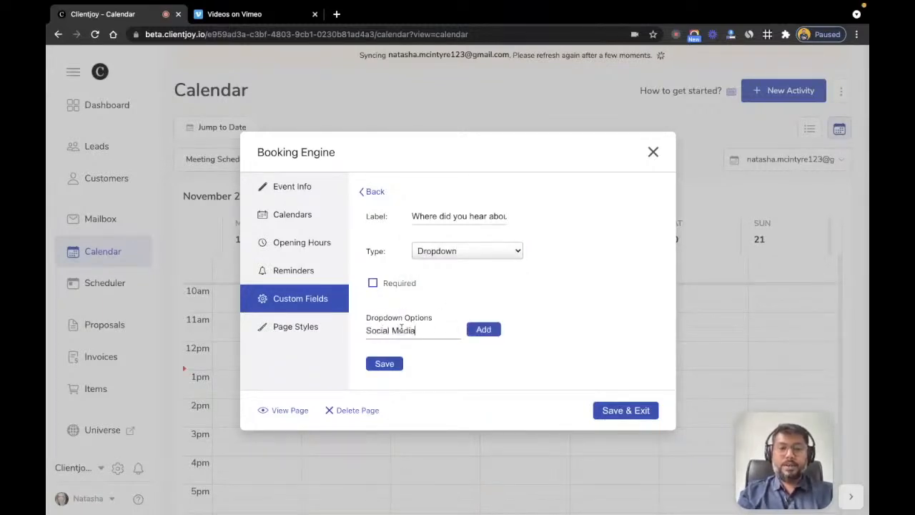
pyautogui.click(480, 330)
pyautogui.write('Friend')
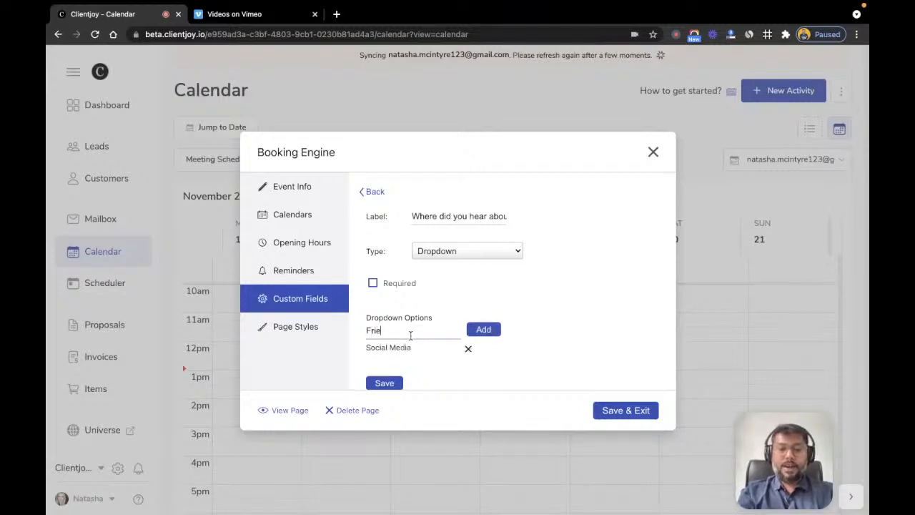
pyautogui.click(483, 330)
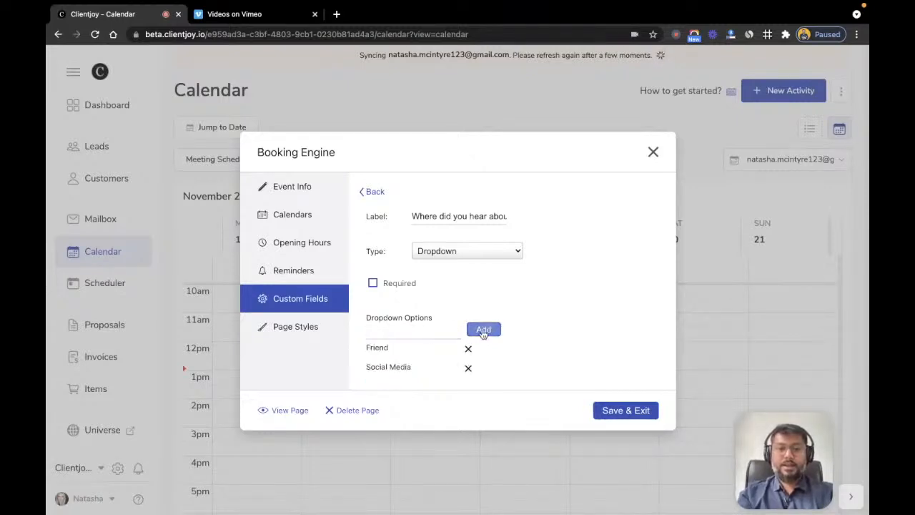
pyautogui.click(409, 334)
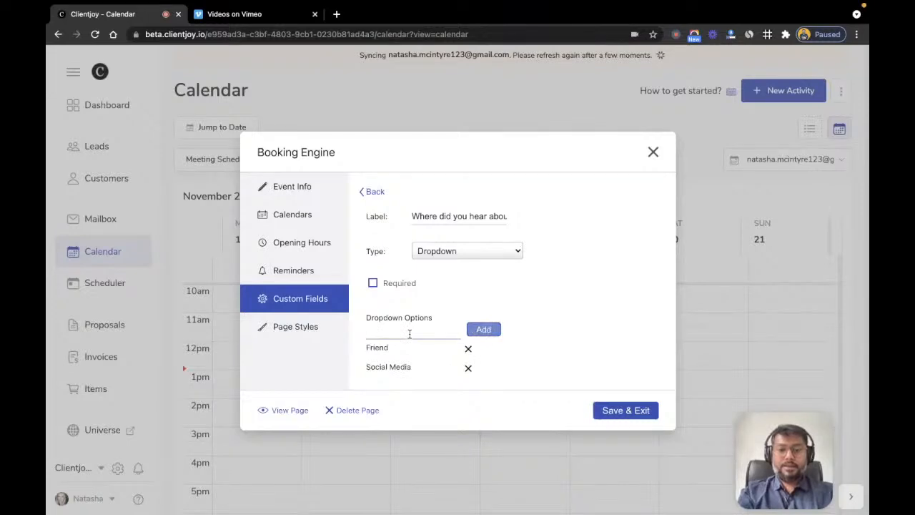
pyautogui.write('Blog Post')
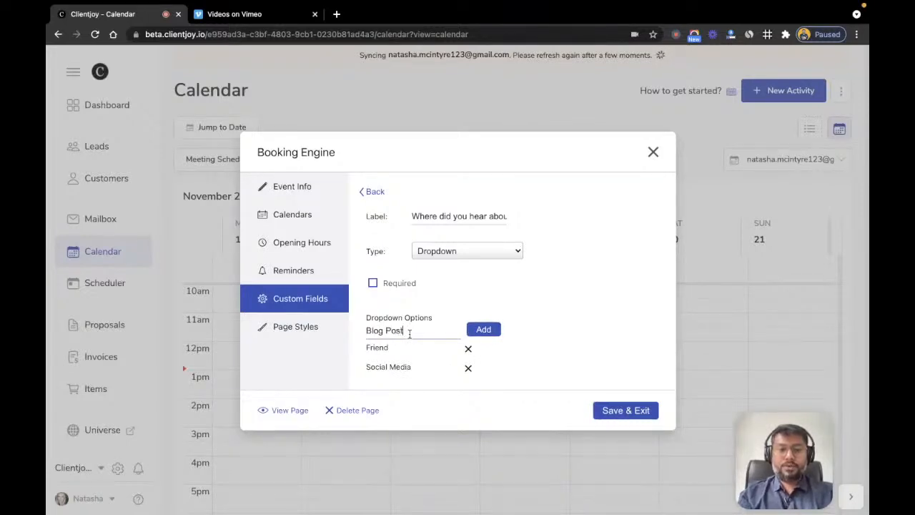
pyautogui.click(492, 330)
pyautogui.click(424, 334)
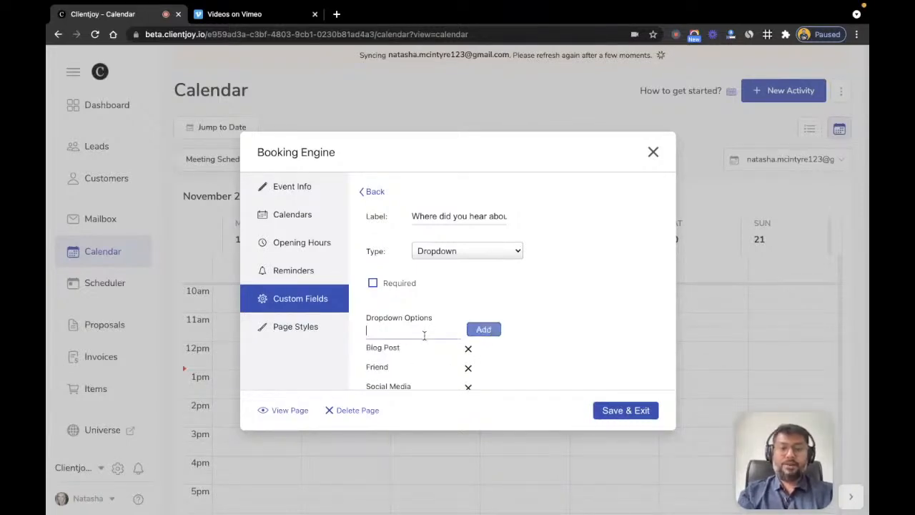
pyautogui.write('Other')
pyautogui.click(494, 330)
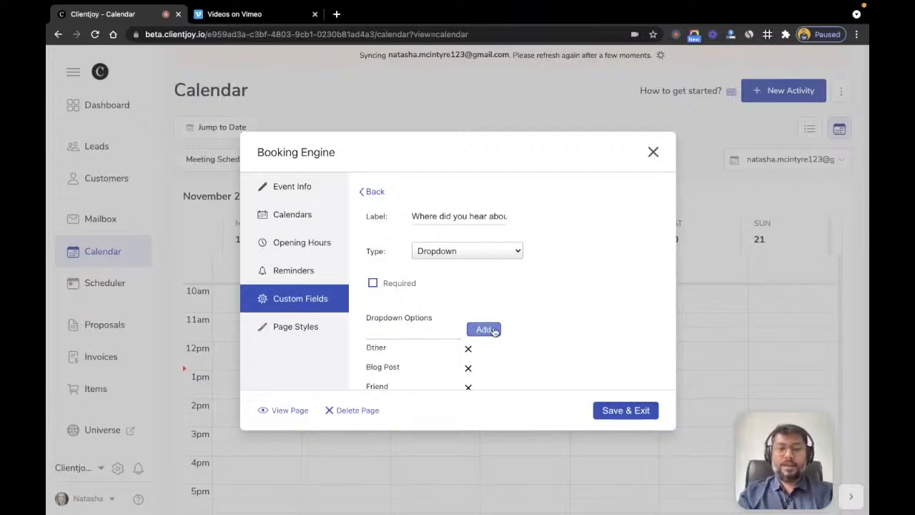
pyautogui.click(373, 283)
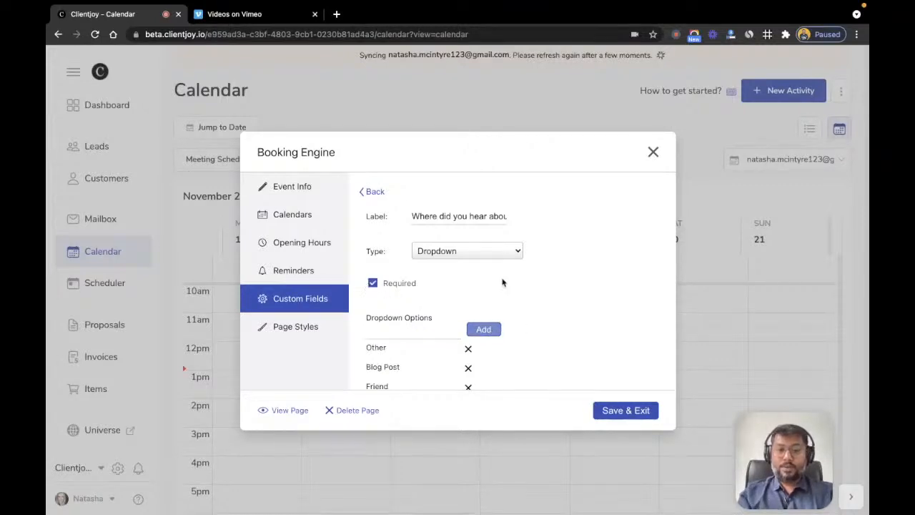
pyautogui.scroll(-2, 502, 283)
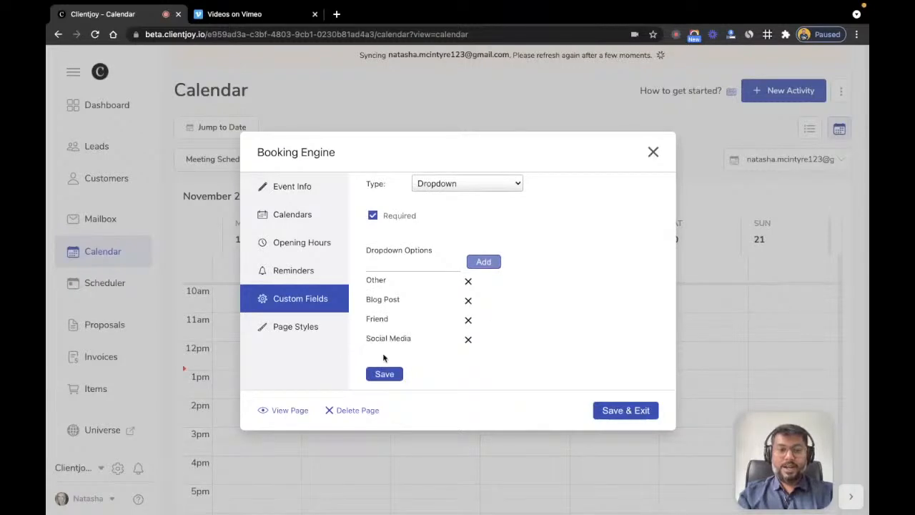
pyautogui.click(385, 374)
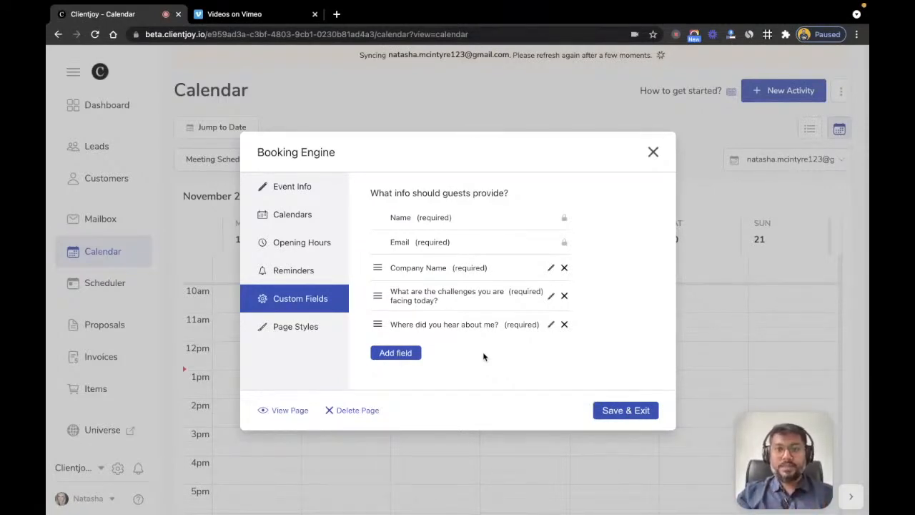
# Step: Change the booking page's submit button label to 'Get My Free Consulting'
pyautogui.click(290, 329)
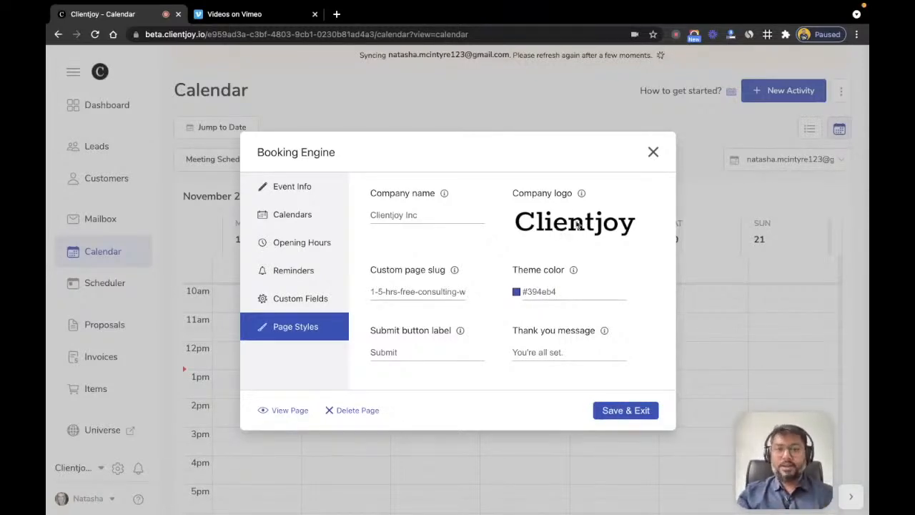
pyautogui.doubleClick(402, 354)
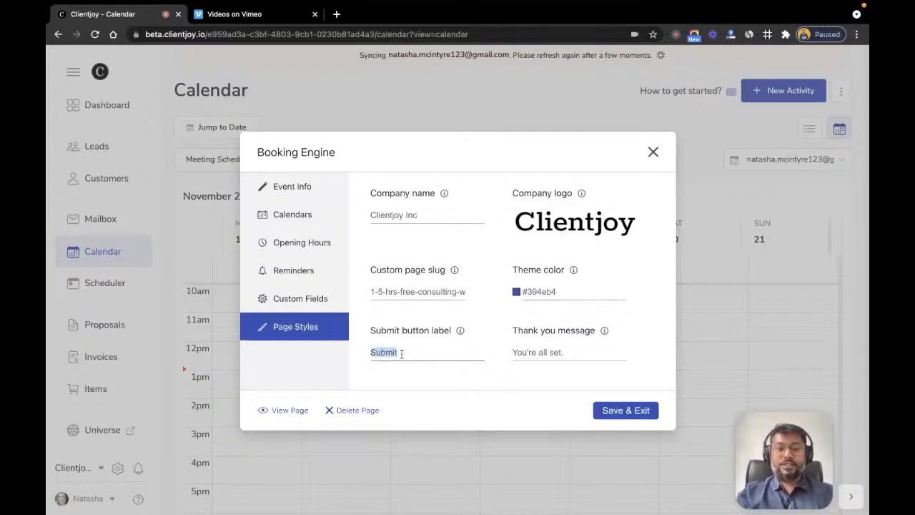
pyautogui.write('Get My')
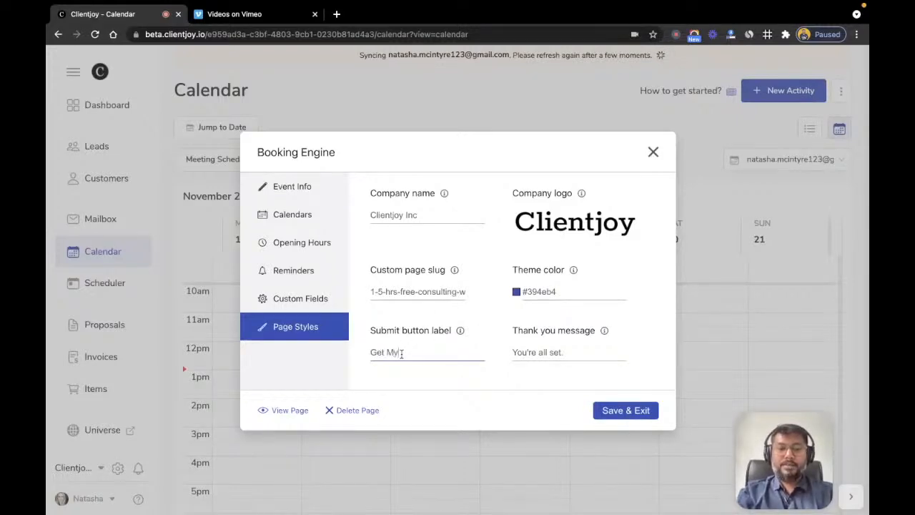
pyautogui.write(' Free Con')
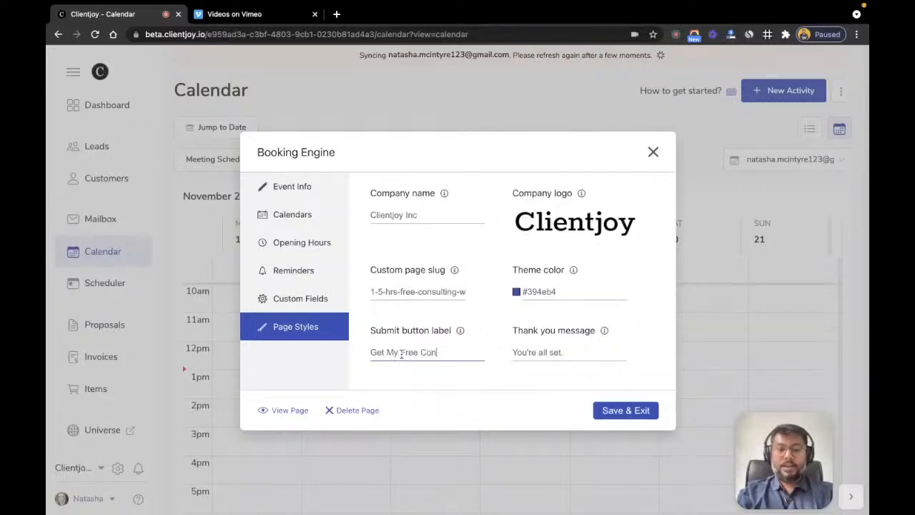
pyautogui.write('sulting')
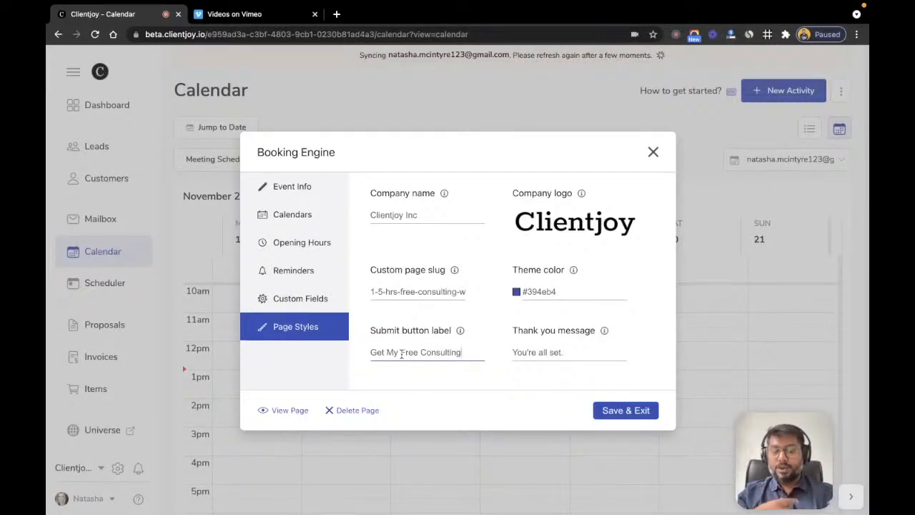
pyautogui.click(463, 371)
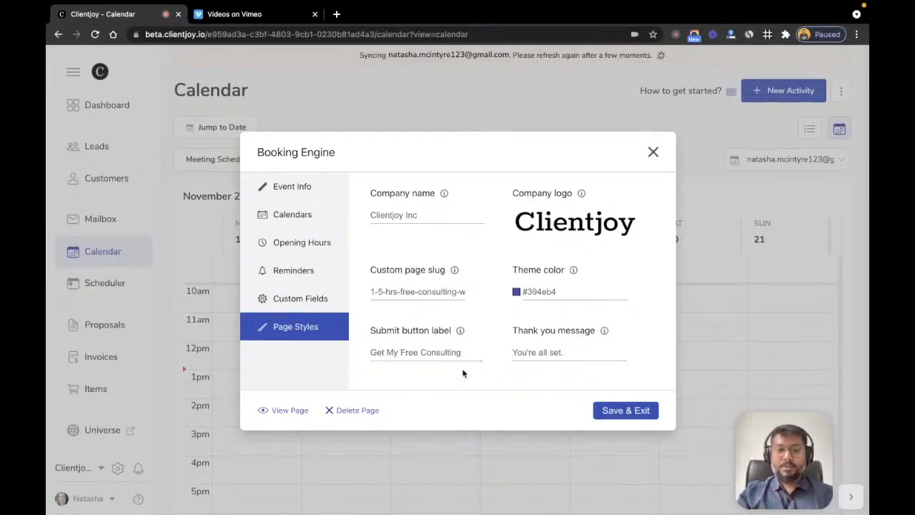
# Step: Append 'Speak to You Soon!' to the thank-you message
pyautogui.click(566, 352)
pyautogui.write('Spe')
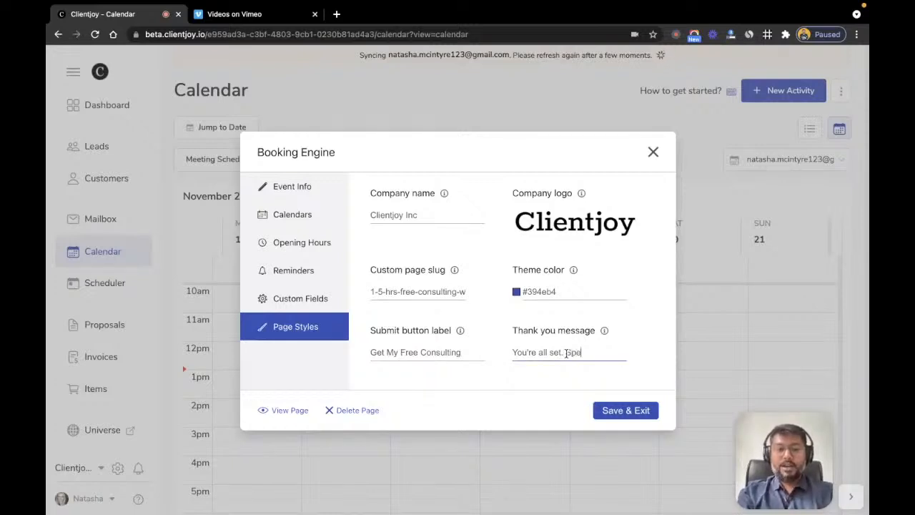
pyautogui.write('ak to You Soon!')
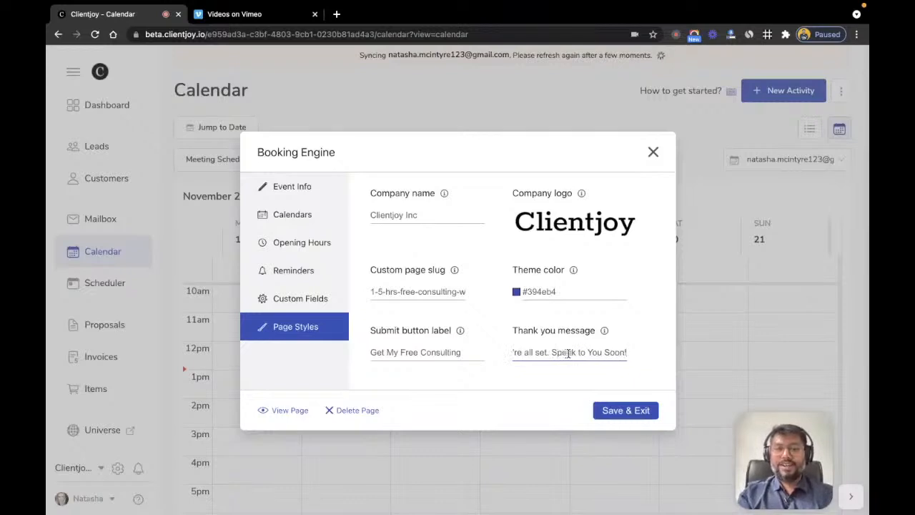
pyautogui.click(503, 383)
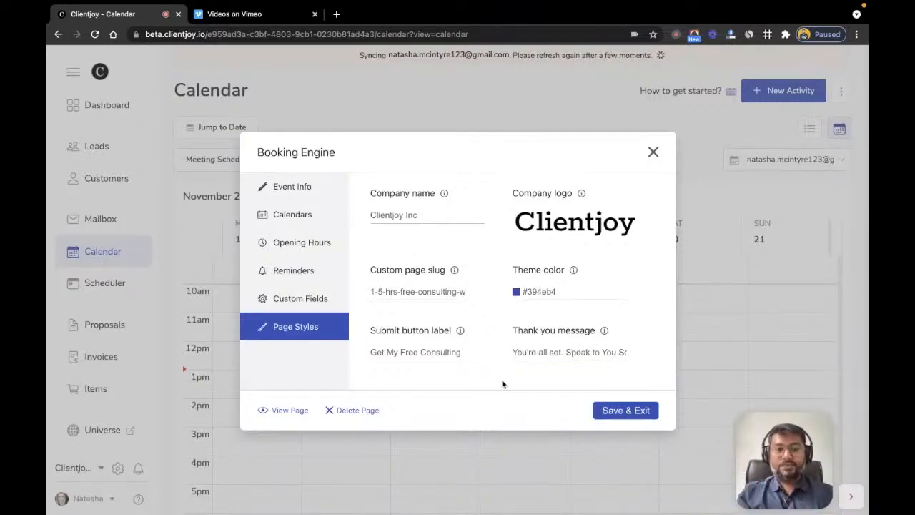
# Step: Save and exit the page settings, then view the 1.5 Hr. Free Consulting booking page
pyautogui.click(609, 410)
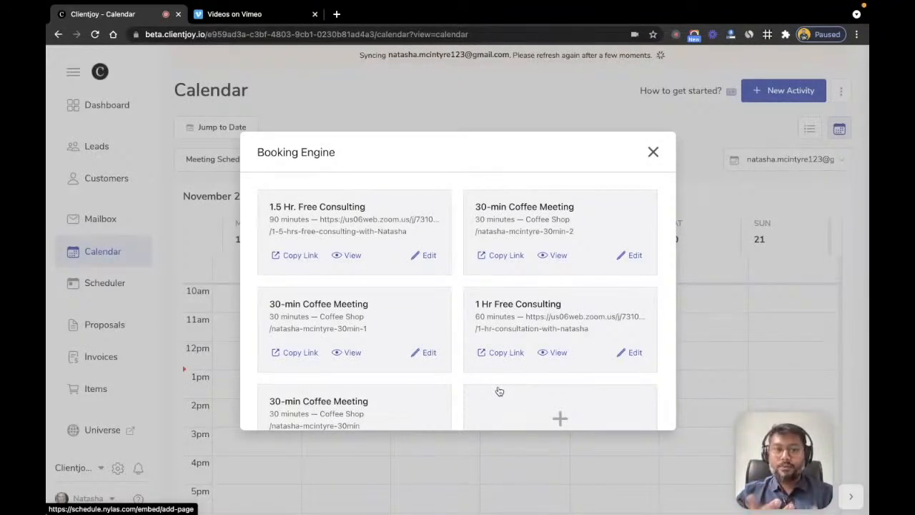
pyautogui.click(353, 257)
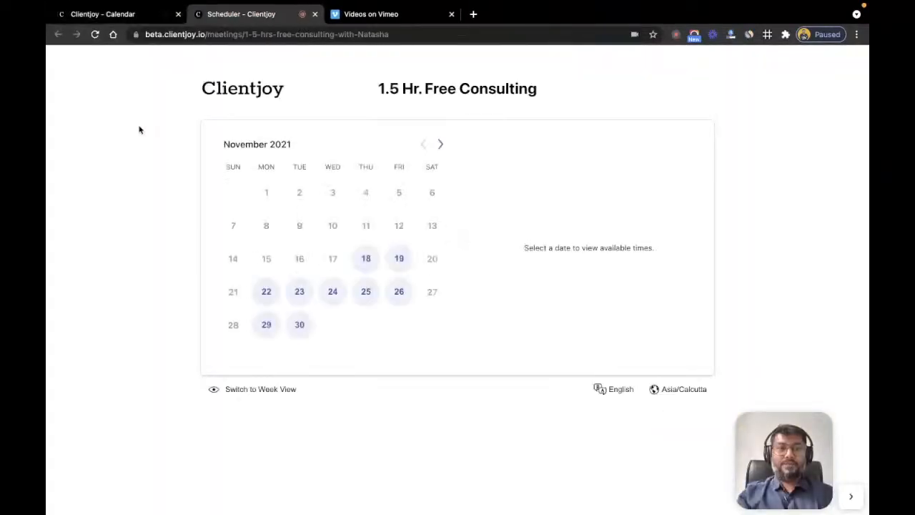
# Step: Pick Friday, November 19 and its 11:30 AM slot on the booking page
pyautogui.click(282, 35)
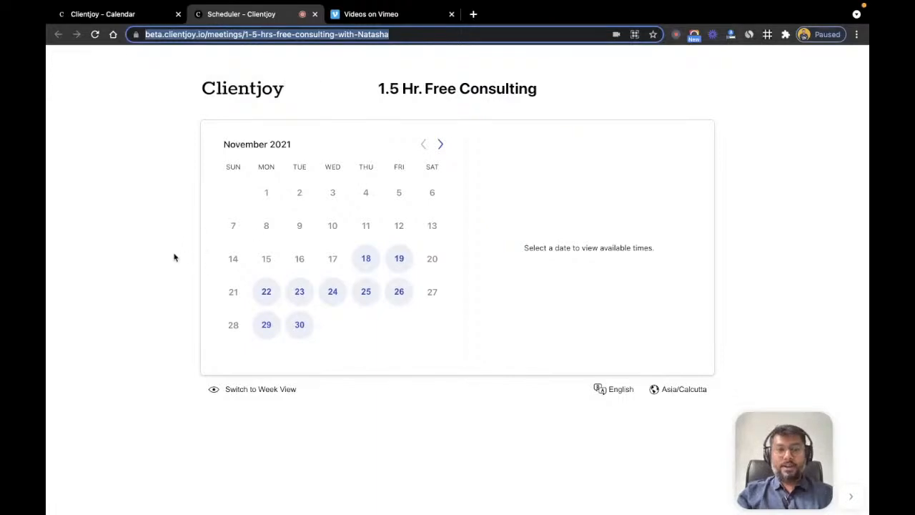
pyautogui.click(400, 259)
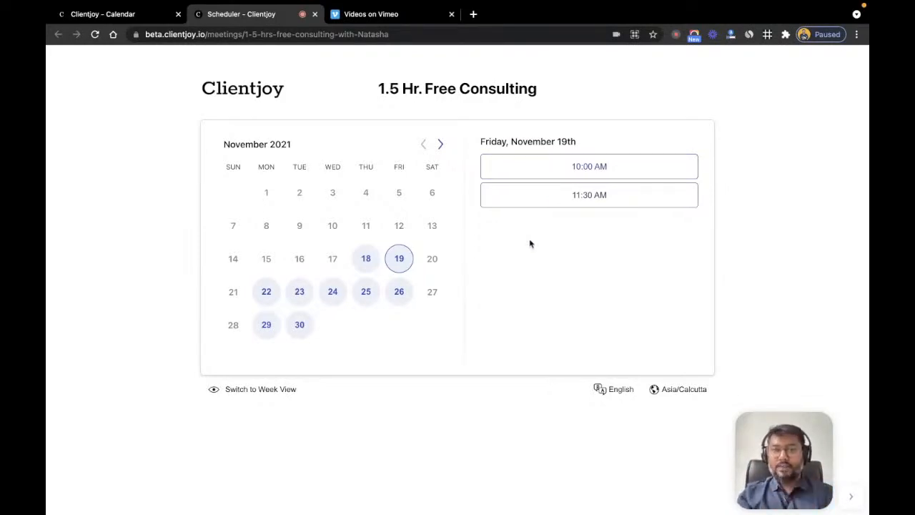
pyautogui.click(574, 200)
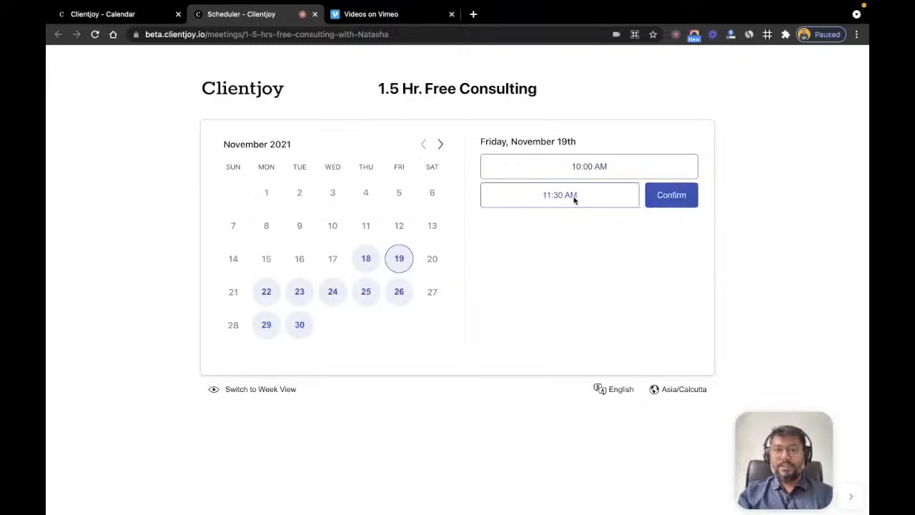
# Step: Confirm the 11:30 AM slot and enter the attendee's name, e-mail and an additional guest's e-mail
pyautogui.click(617, 194)
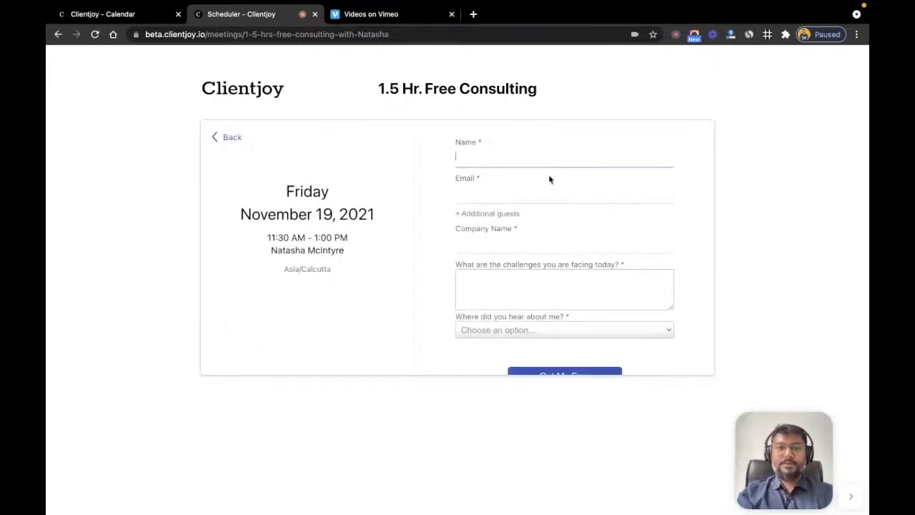
pyautogui.press('Tab')
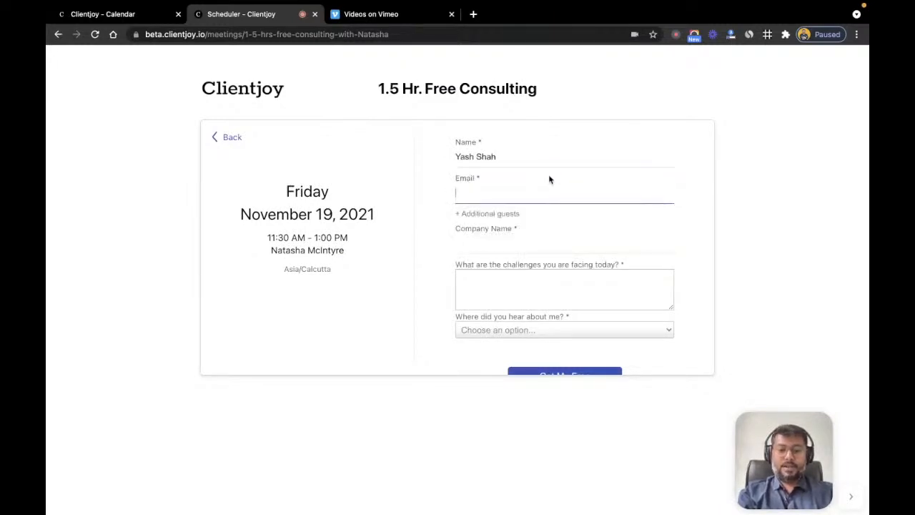
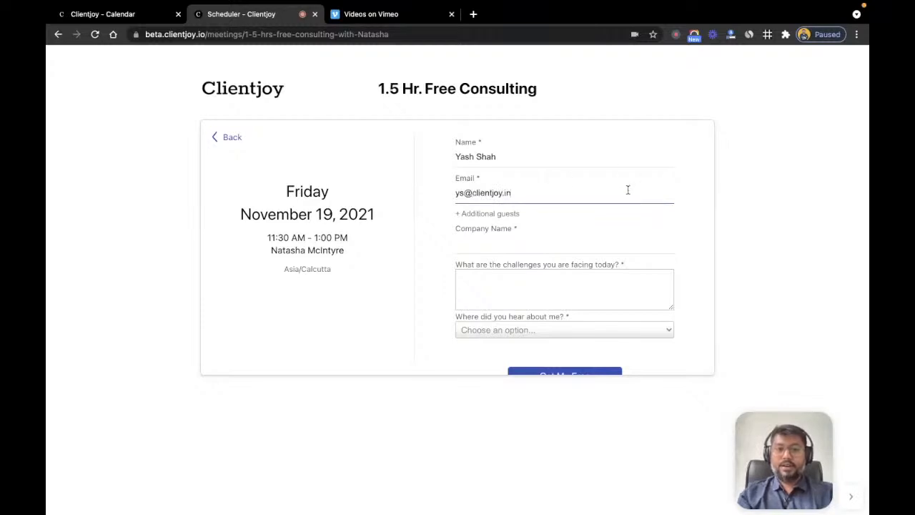
pyautogui.click(488, 213)
pyautogui.click(472, 231)
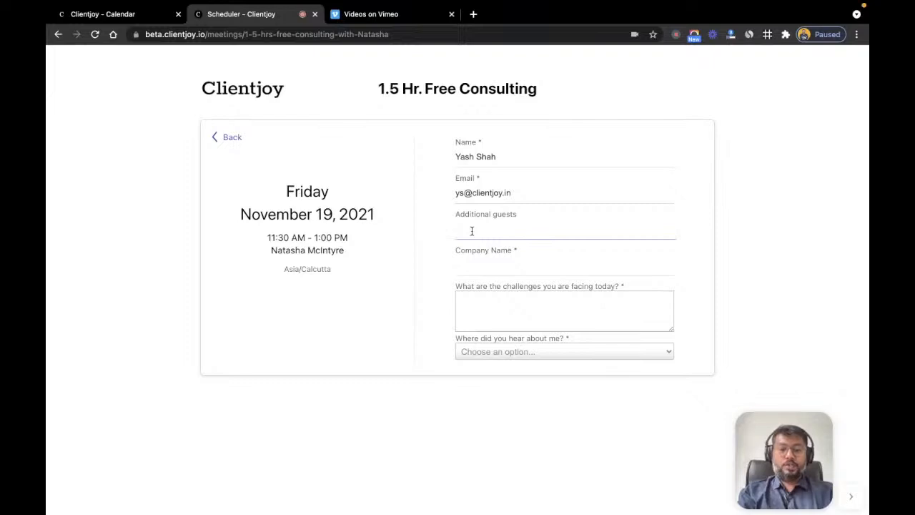
pyautogui.write('tony sta')
pyautogui.write('rk@mailinat')
pyautogui.write('or.com')
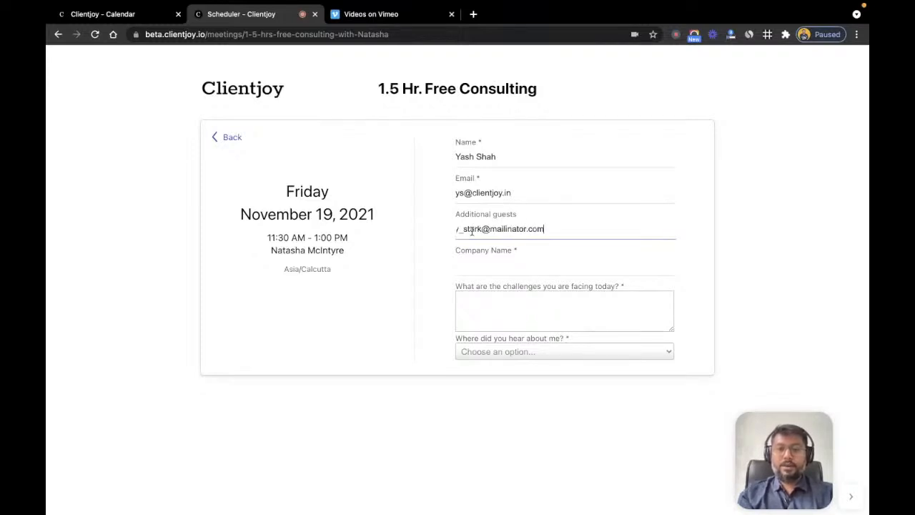
# Step: Enter company Clientjoy, challenge 'We are not able to recruit in time', choose Social Media, and submit
pyautogui.click(481, 265)
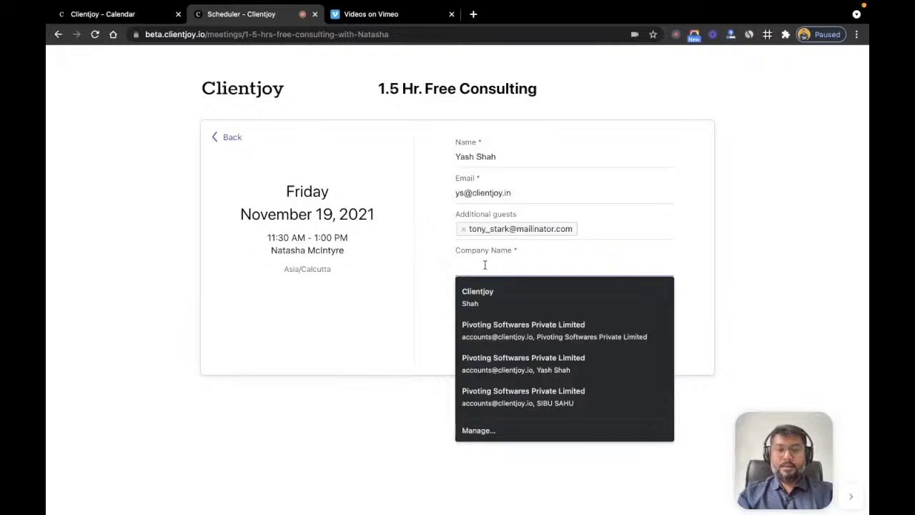
pyautogui.click(437, 249)
pyautogui.click(469, 269)
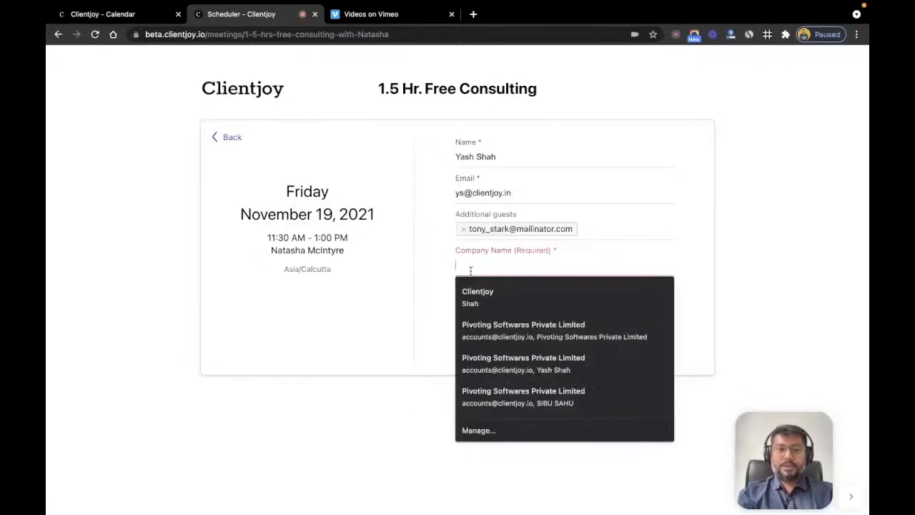
pyautogui.write('Clientjoy')
pyautogui.press('Tab')
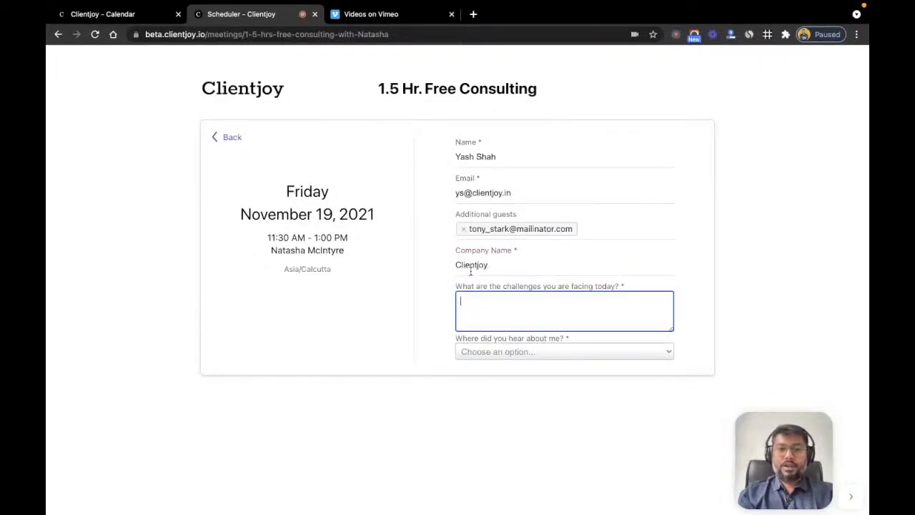
pyautogui.scroll(-2, 515, 306)
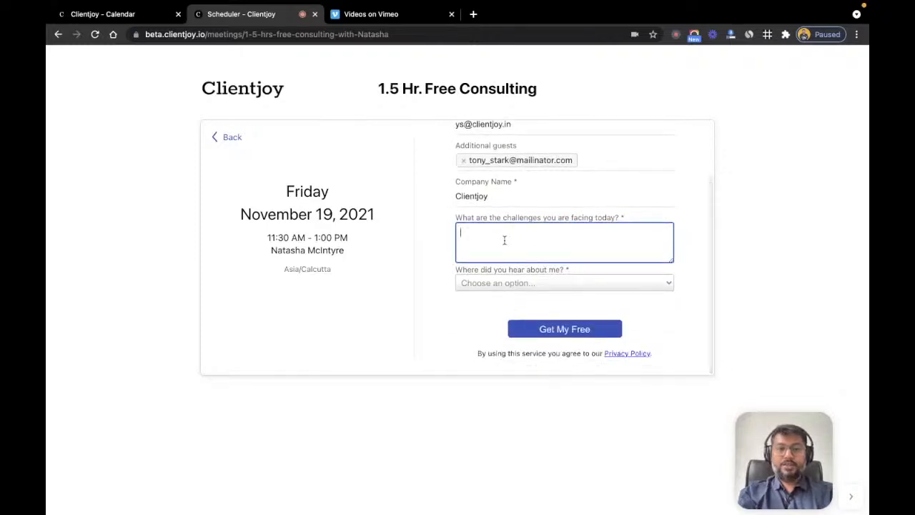
pyautogui.write('We a')
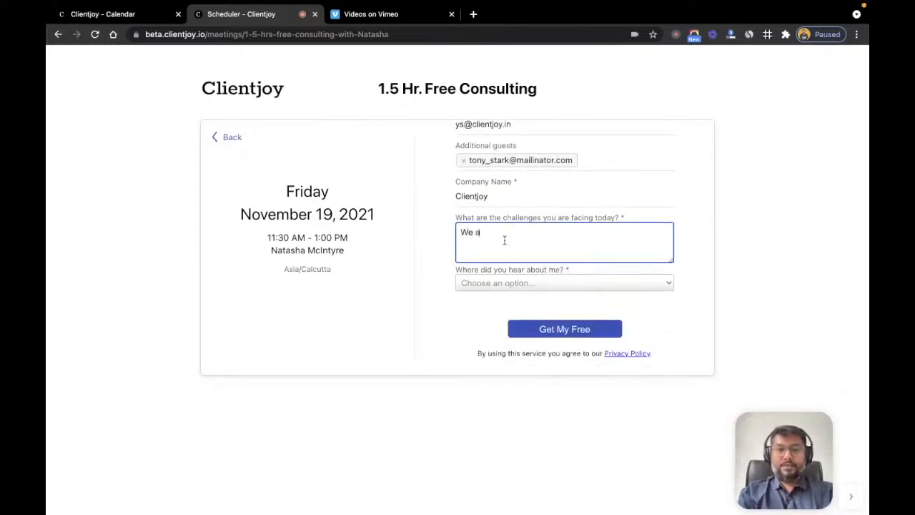
pyautogui.write('re not able to recruit')
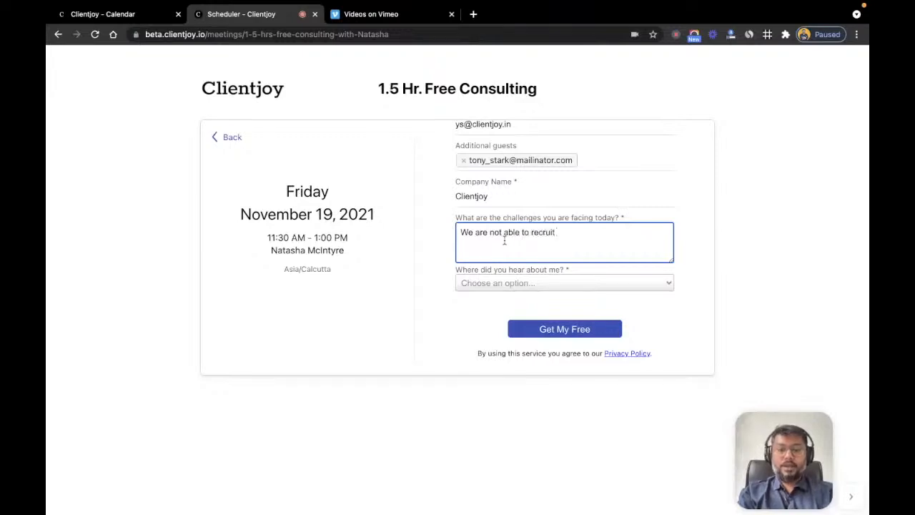
pyautogui.write(' in time')
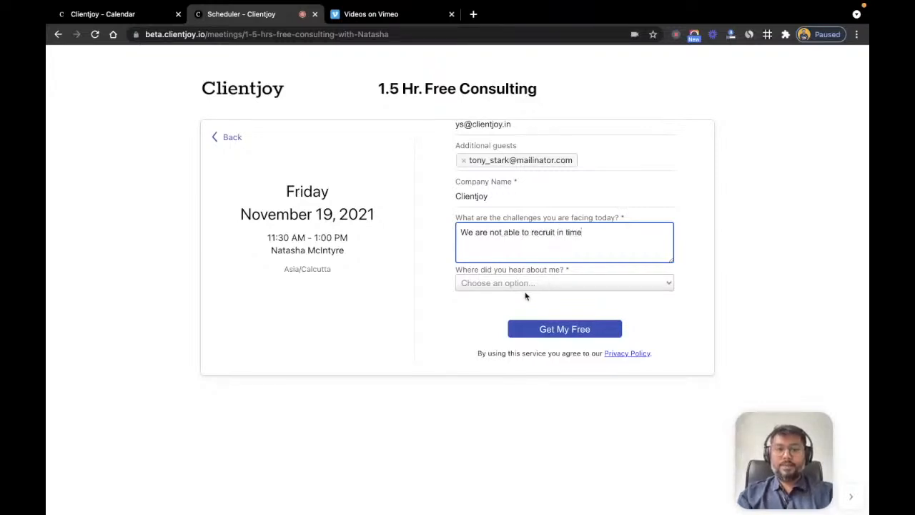
pyautogui.click(511, 283)
pyautogui.click(492, 341)
pyautogui.scroll(2, 447, 304)
pyautogui.scroll(-2, 447, 304)
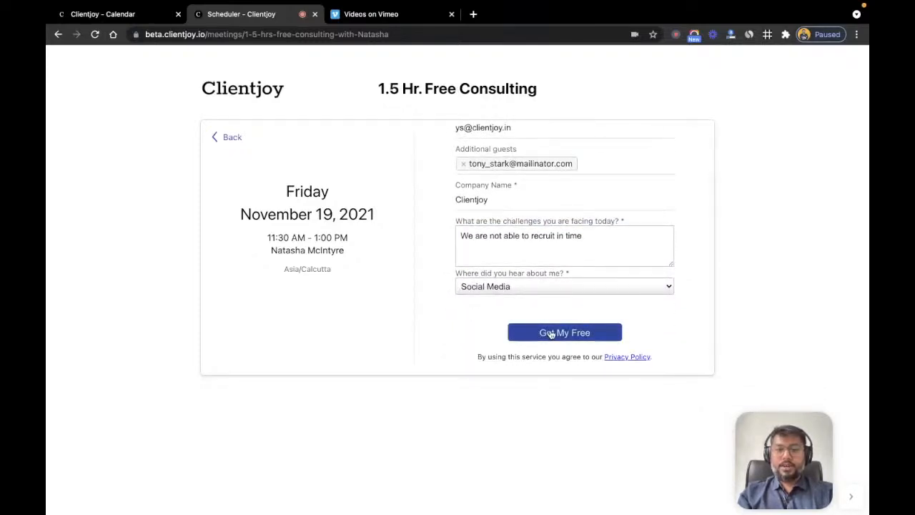
pyautogui.scroll(2, 551, 332)
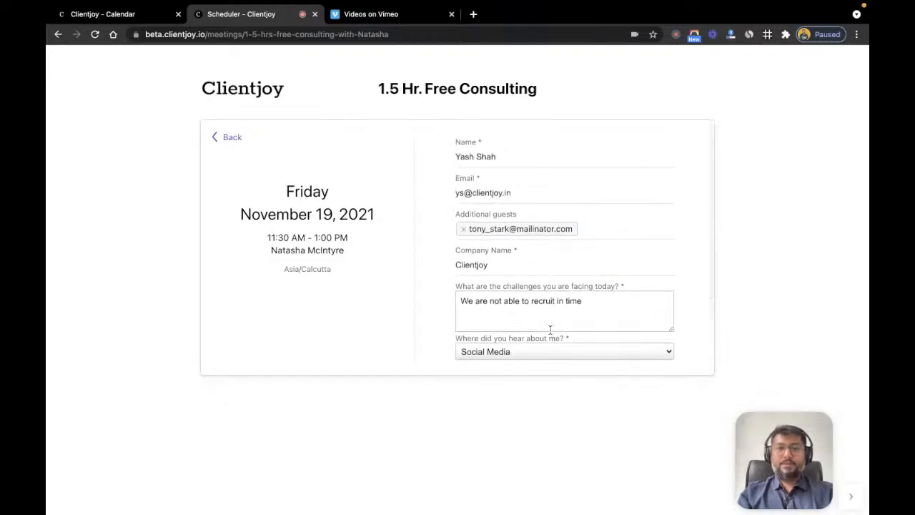
pyautogui.scroll(-2, 549, 329)
pyautogui.click(564, 332)
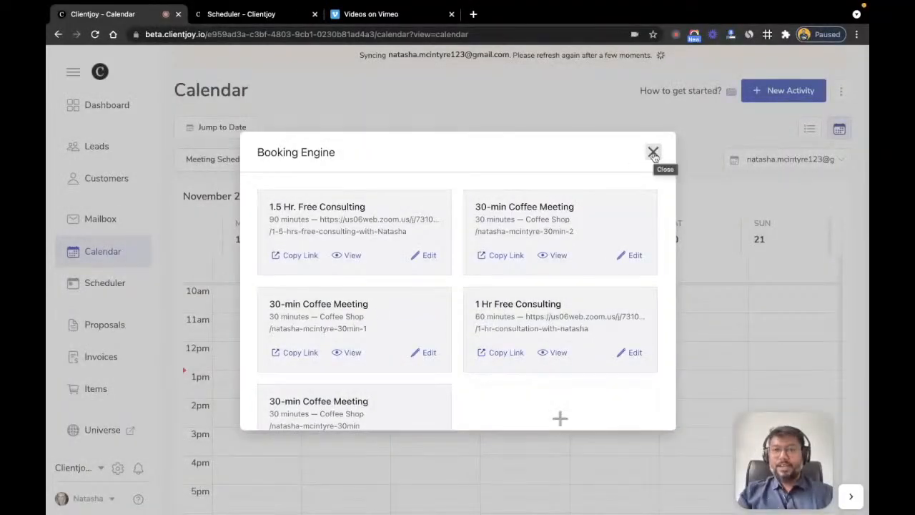
# Step: Reload the calendar and inspect the Friday Nov 19, 11:30 AM consulting booking's details
pyautogui.click(653, 153)
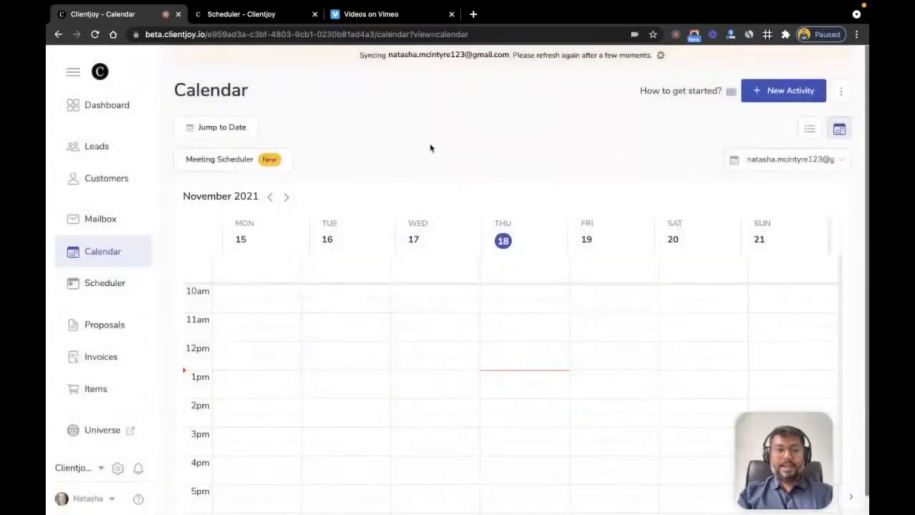
pyautogui.hotkey('ctrl', 'r')
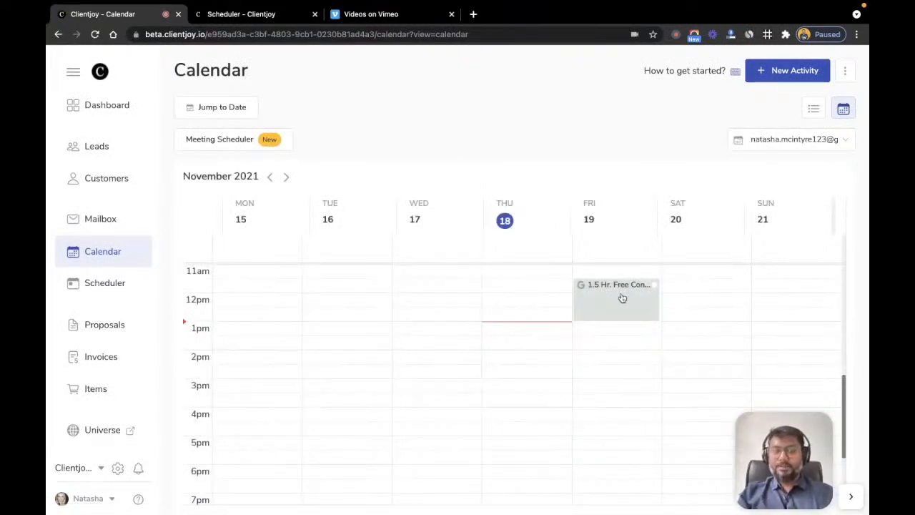
pyautogui.click(623, 299)
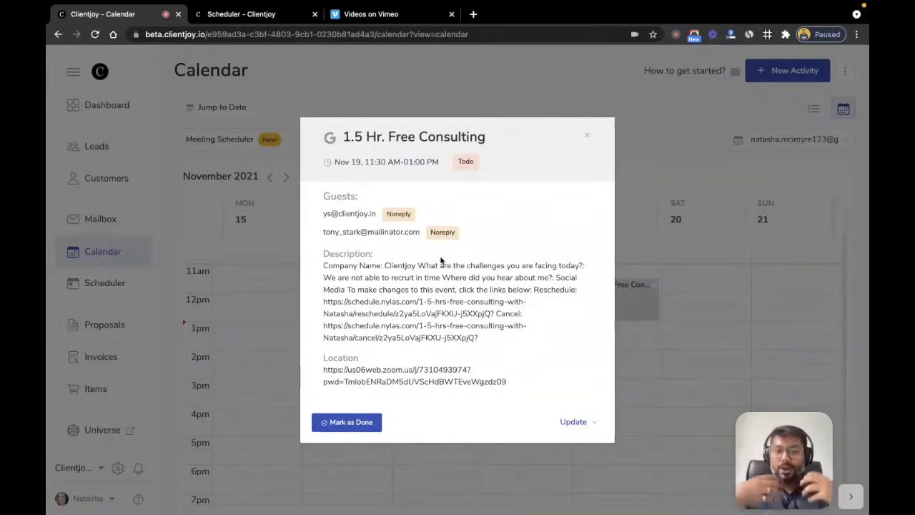
pyautogui.click(588, 137)
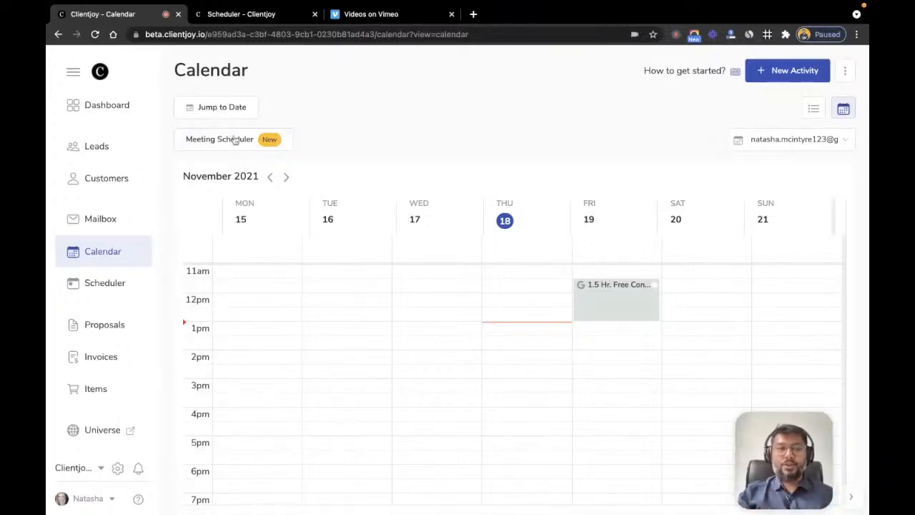
pyautogui.click(122, 147)
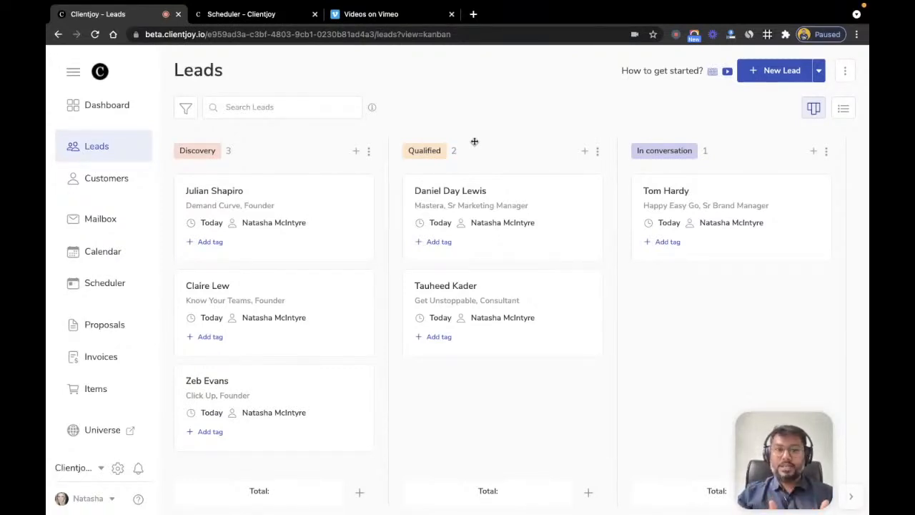
pyautogui.click(105, 283)
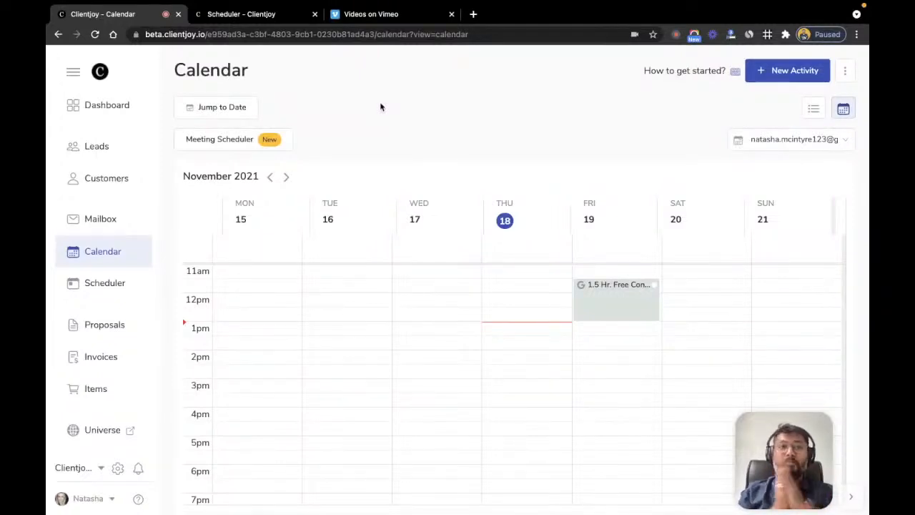
# Step: Copy the 1.5 Hr. Free Consulting meeting's embed code, then go to the Mailbox
pyautogui.click(274, 18)
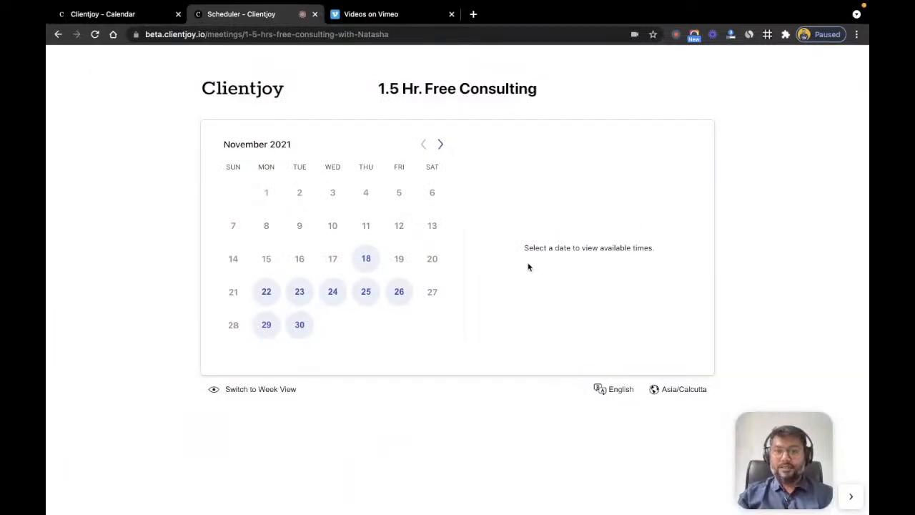
pyautogui.click(139, 17)
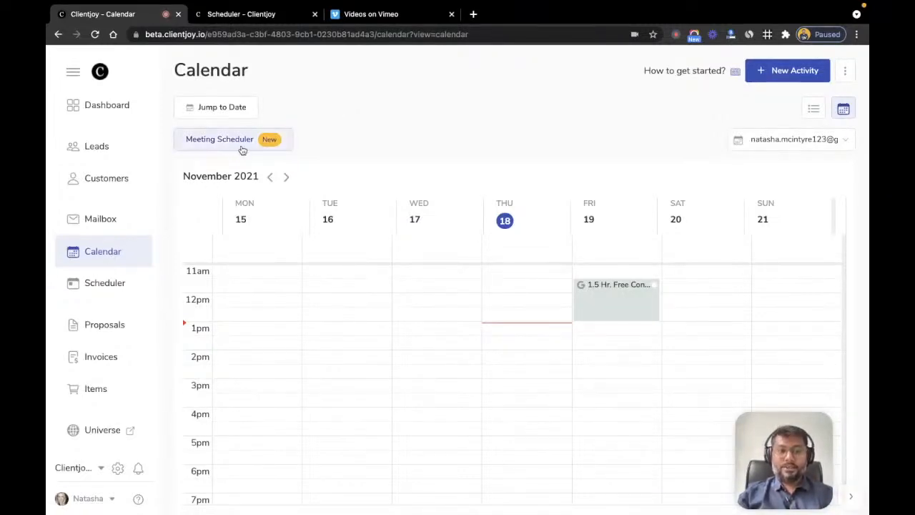
pyautogui.click(218, 148)
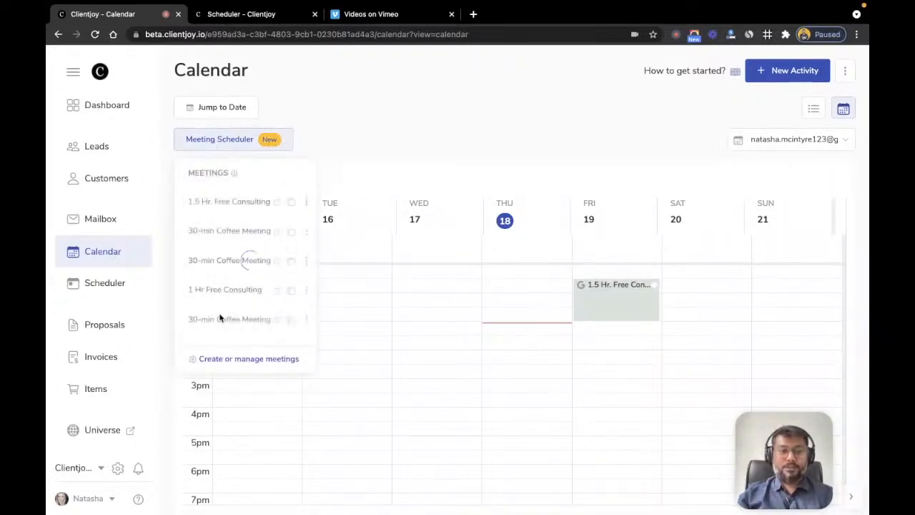
pyautogui.click(307, 203)
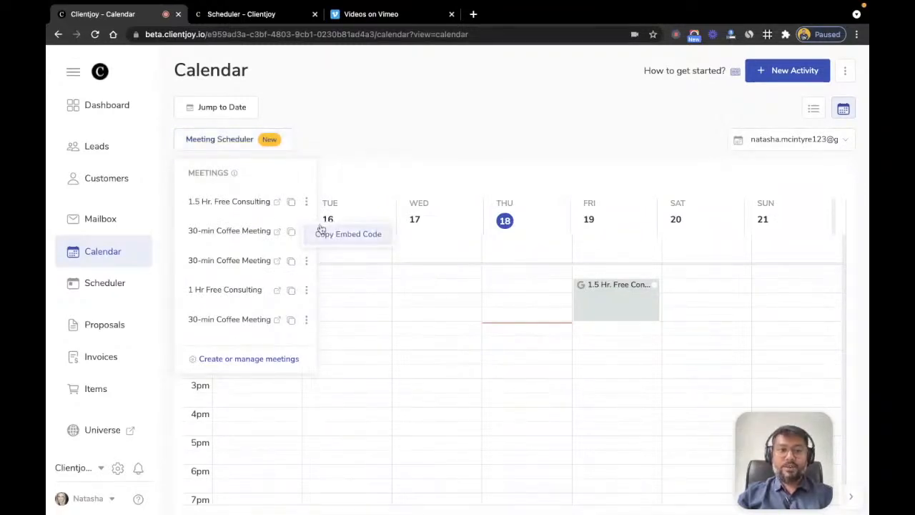
pyautogui.click(324, 235)
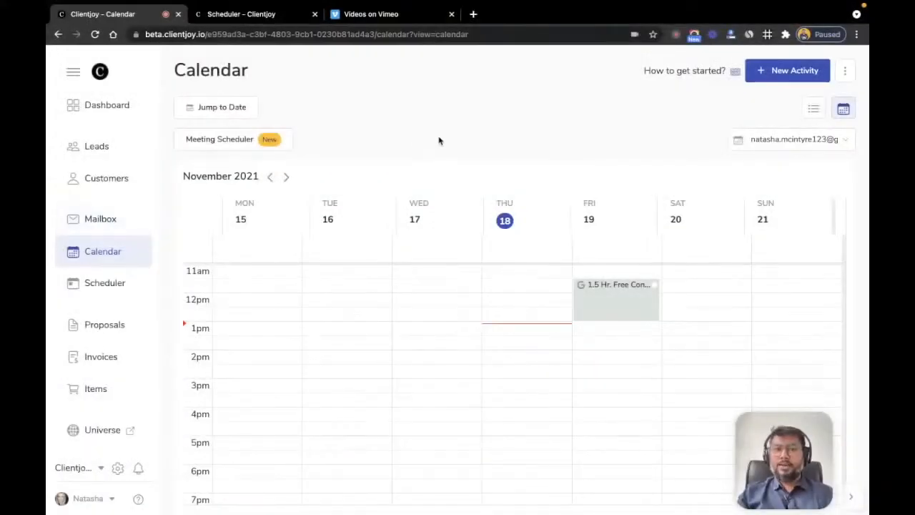
pyautogui.click(93, 226)
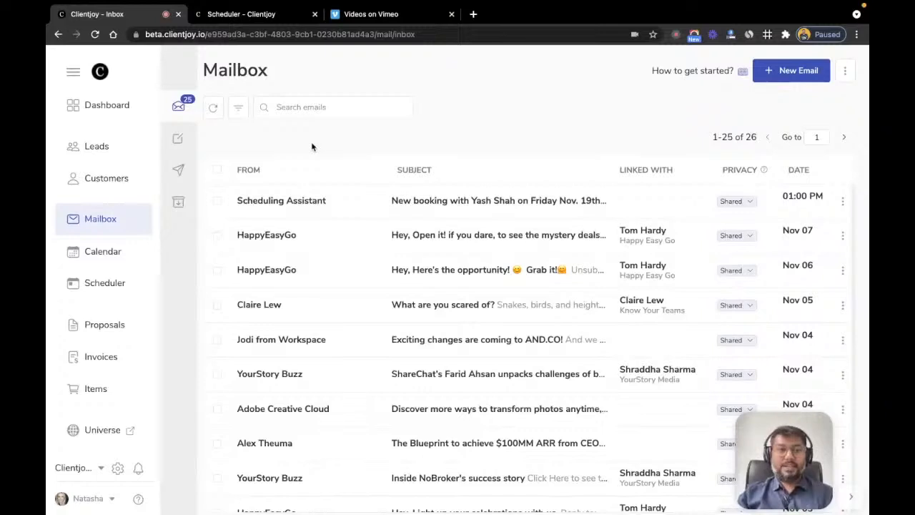
pyautogui.click(95, 148)
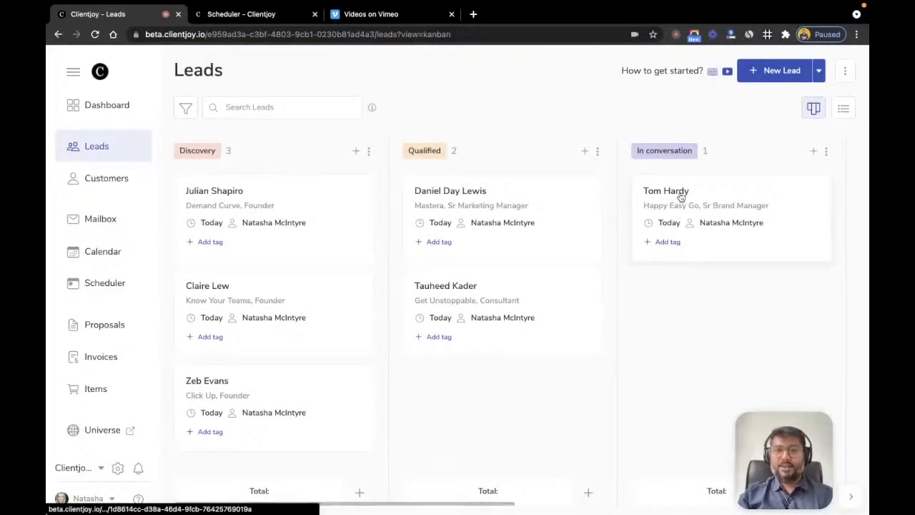
pyautogui.click(679, 195)
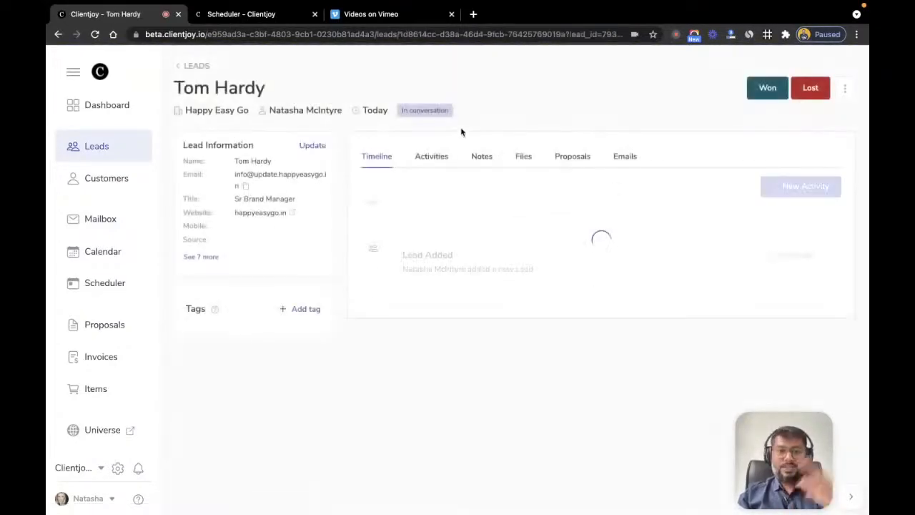
pyautogui.click(624, 162)
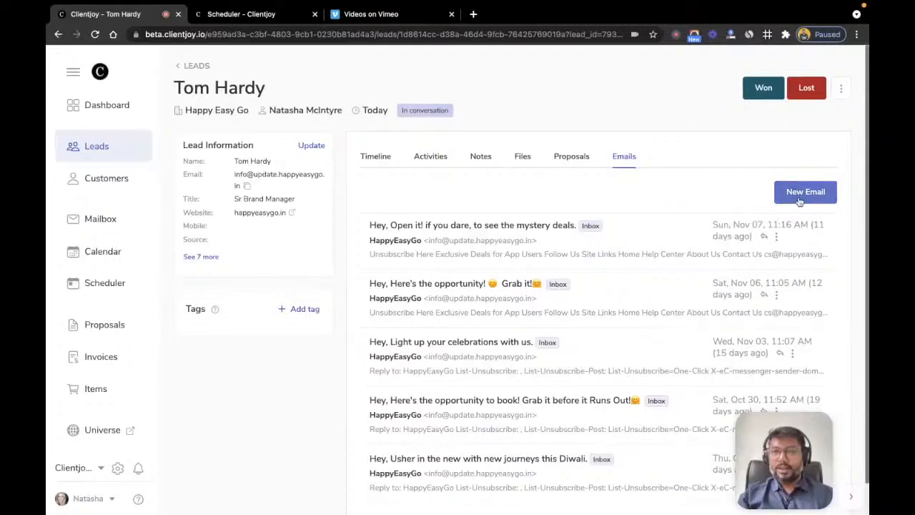
pyautogui.click(98, 219)
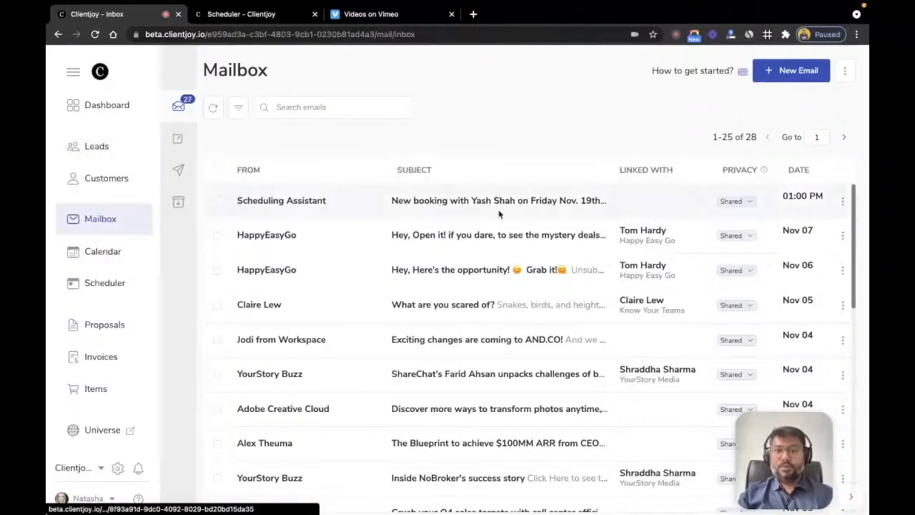
# Step: Open and read through the Scheduling Assistant booking email
pyautogui.scroll(-1, 499, 214)
pyautogui.scroll(1, 499, 215)
pyautogui.click(464, 203)
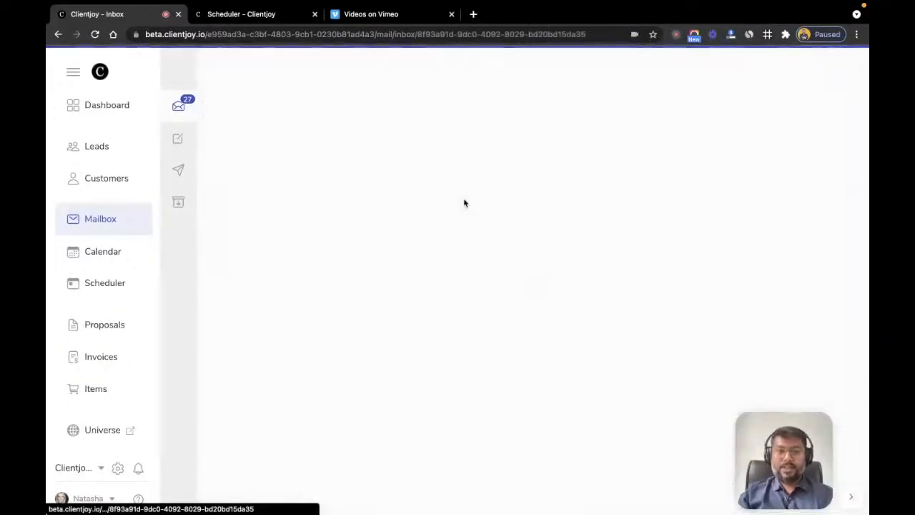
pyautogui.scroll(-5, 430, 280)
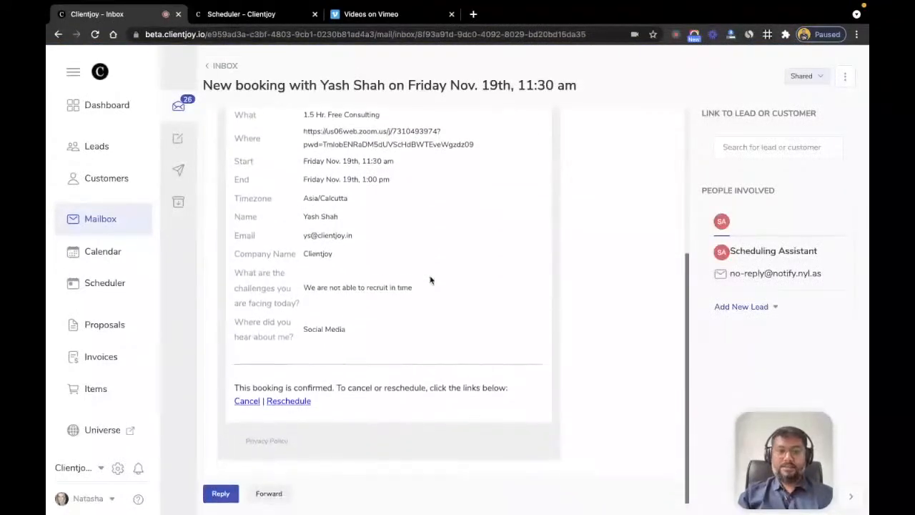
pyautogui.scroll(5, 430, 280)
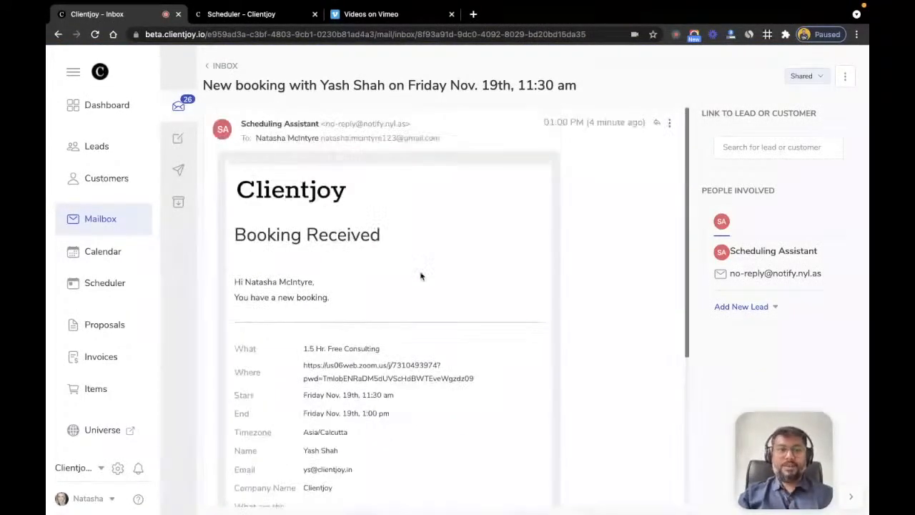
# Step: Return to the inbox and open the Adobe Creative Cloud promotional email
pyautogui.click(218, 65)
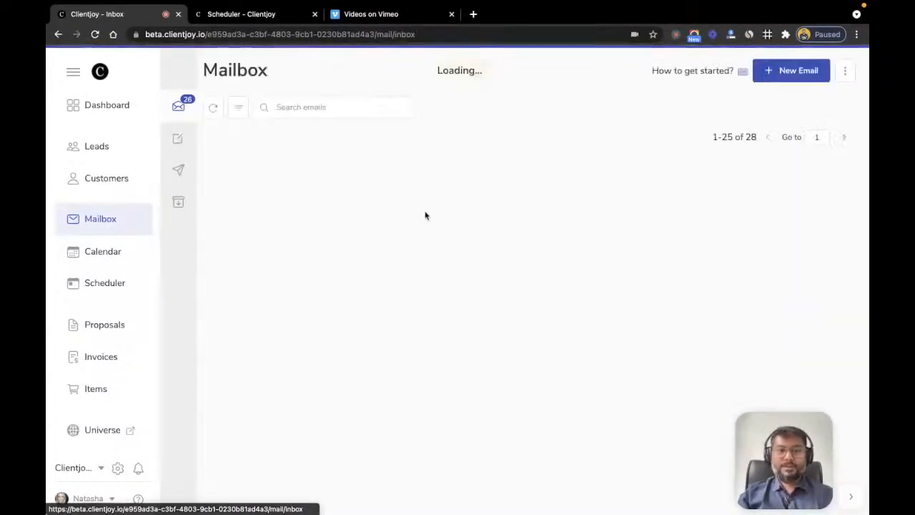
pyautogui.scroll(-1, 373, 248)
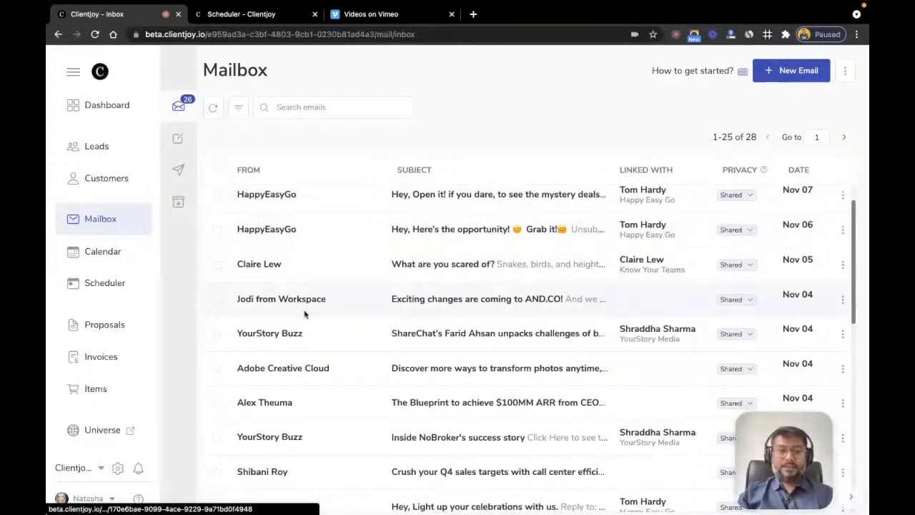
pyautogui.scroll(-3, 305, 309)
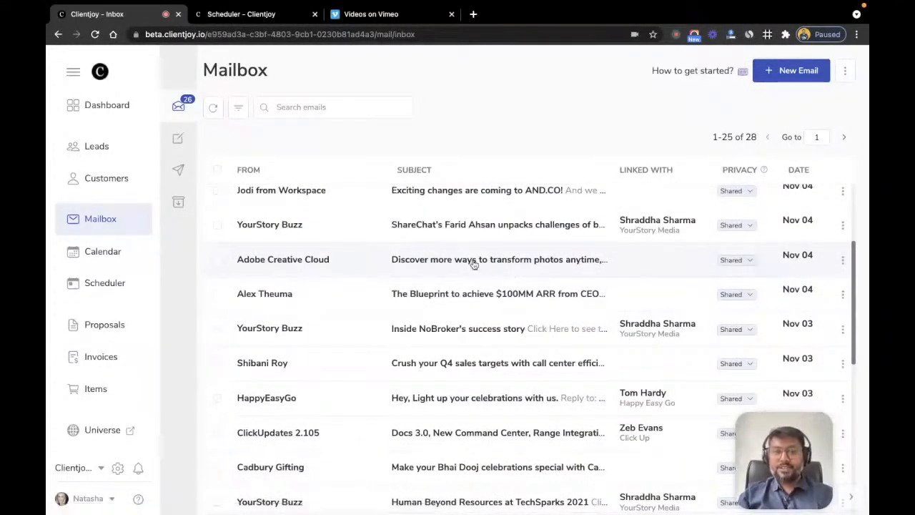
pyautogui.click(300, 263)
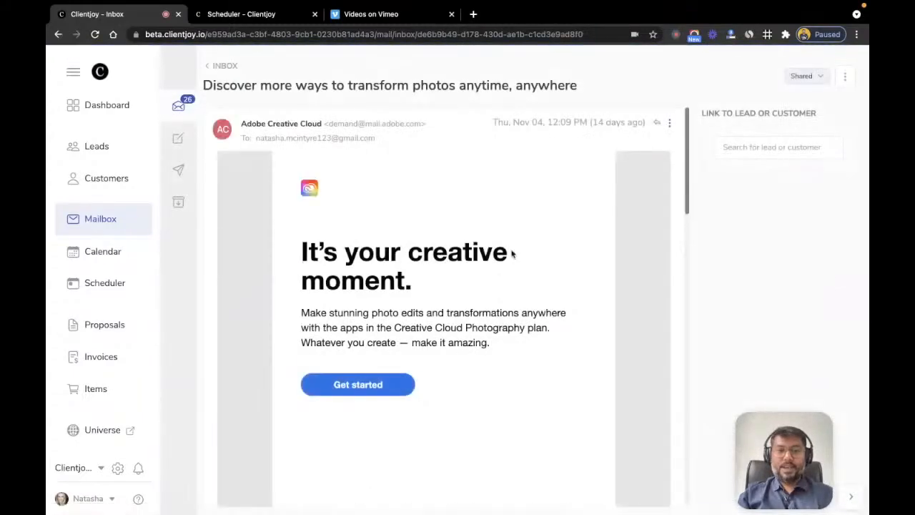
pyautogui.scroll(-5, 653, 224)
pyautogui.scroll(5, 653, 224)
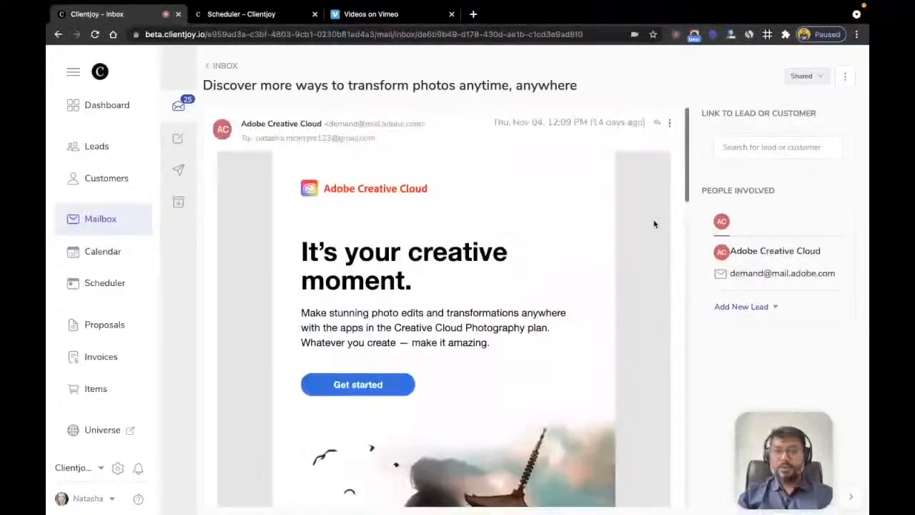
# Step: Add the email's sender as a lead with title Founder and stage Qualified
pyautogui.click(751, 311)
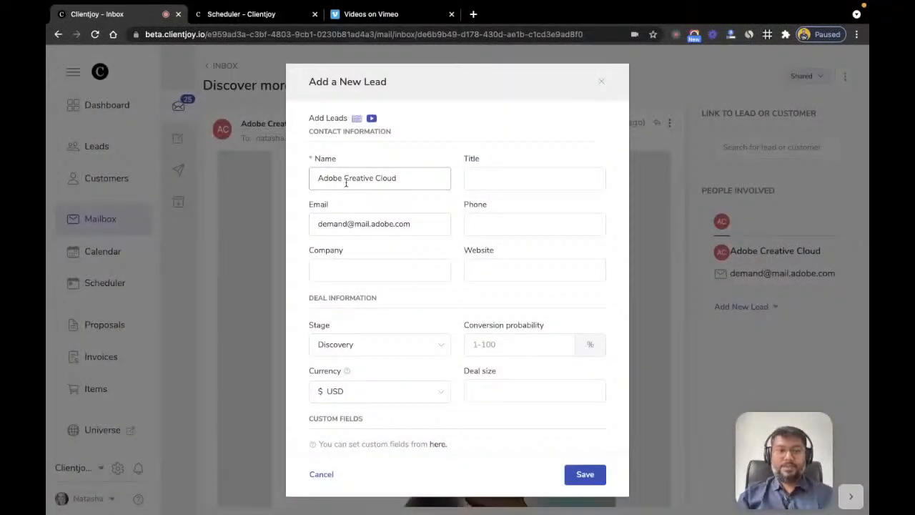
pyautogui.click(481, 181)
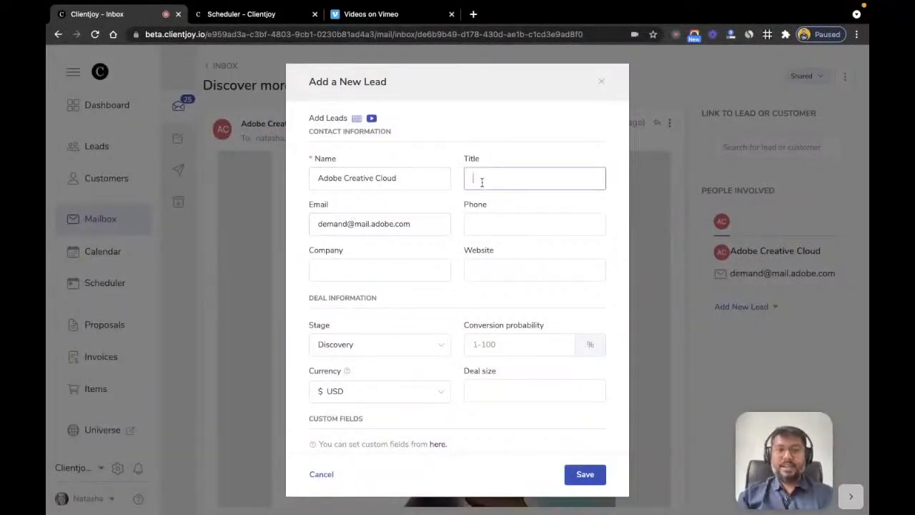
pyautogui.write('Founder')
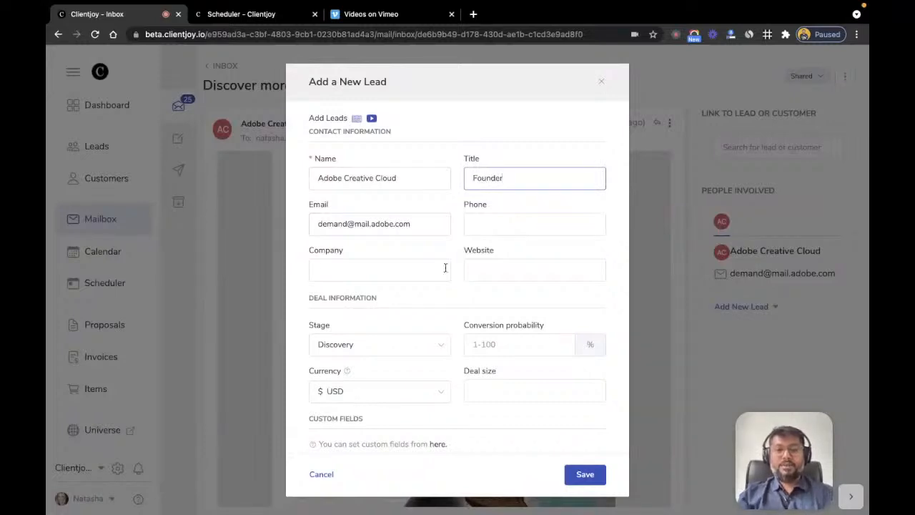
pyautogui.scroll(-3, 414, 313)
pyautogui.click(386, 262)
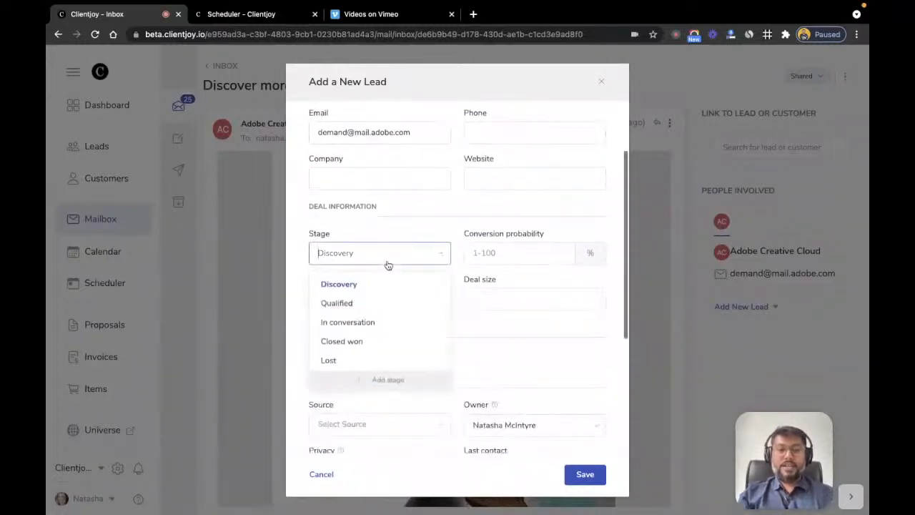
pyautogui.click(372, 303)
pyautogui.click(579, 478)
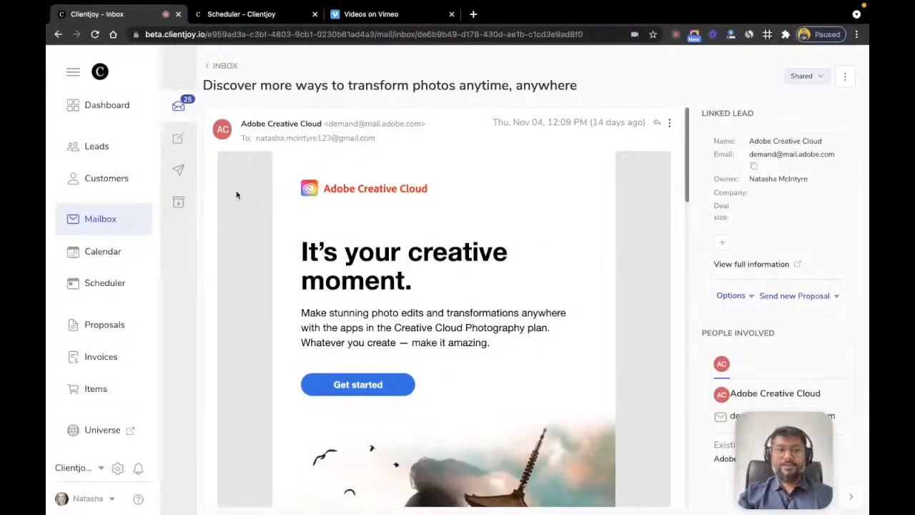
# Step: Open the Adobe Creative Cloud card from the Leads board and view its Emails tab
pyautogui.click(95, 161)
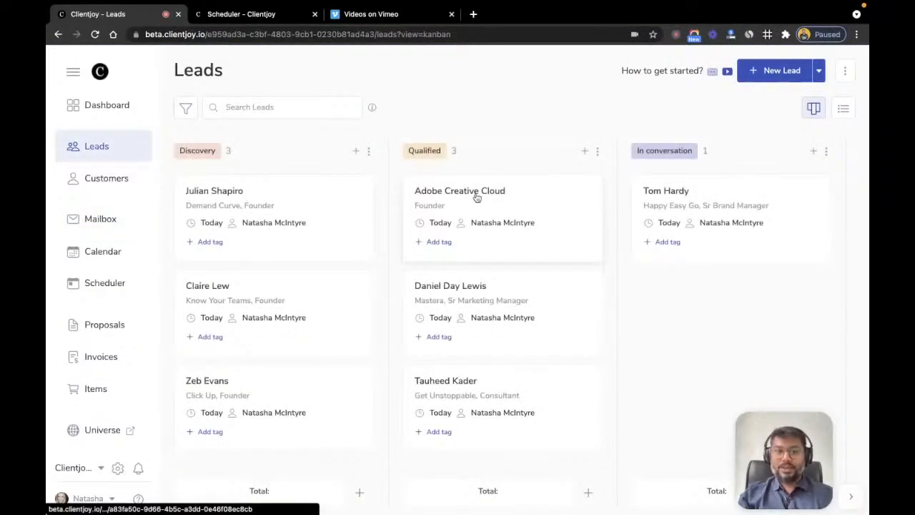
pyautogui.click(476, 197)
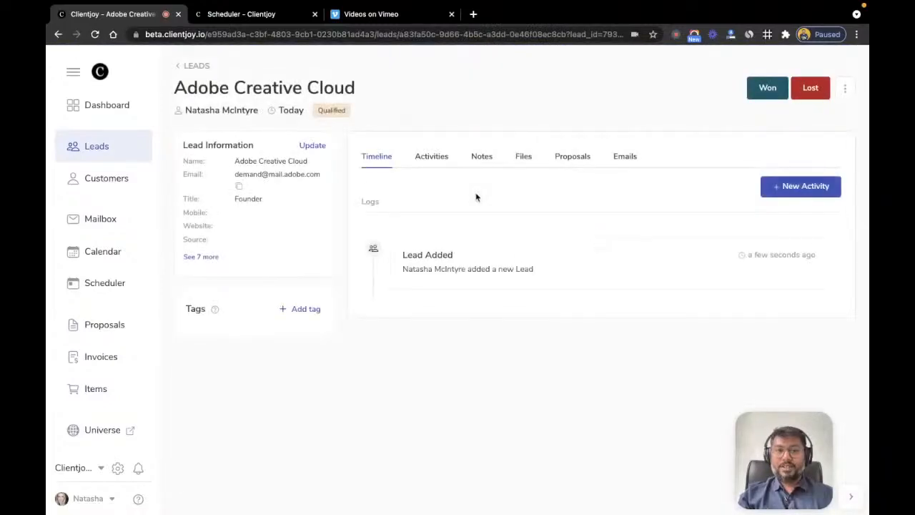
pyautogui.click(627, 158)
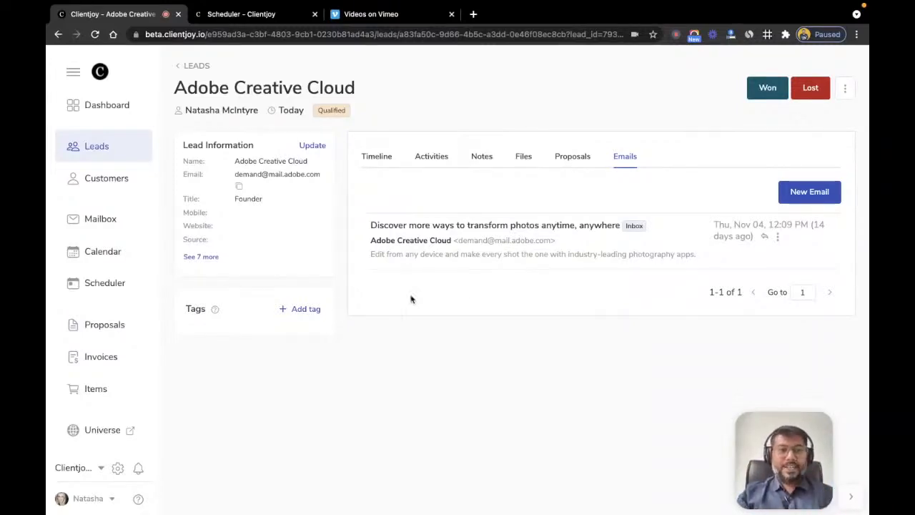
# Step: Open the Booking Engine from Scheduler and review its five pages, including '1.5 Hr. Free Consulting'
pyautogui.click(105, 283)
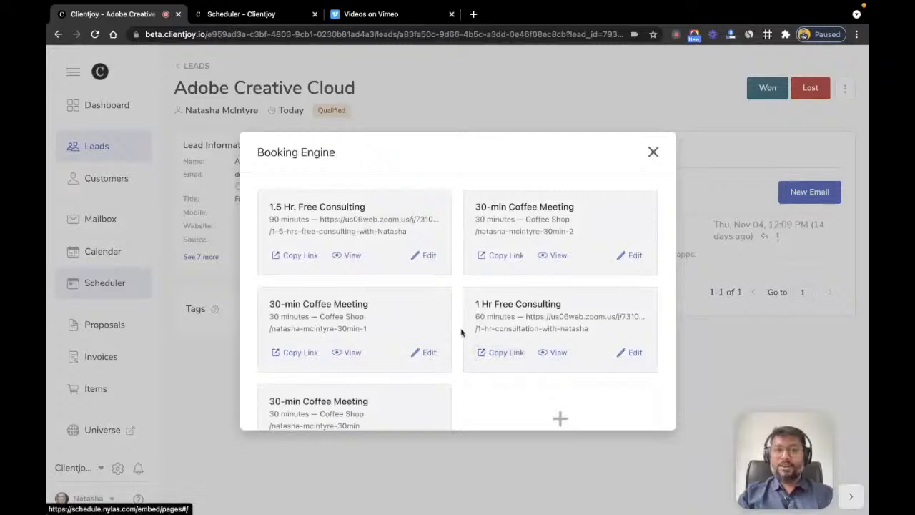
pyautogui.scroll(-2, 461, 331)
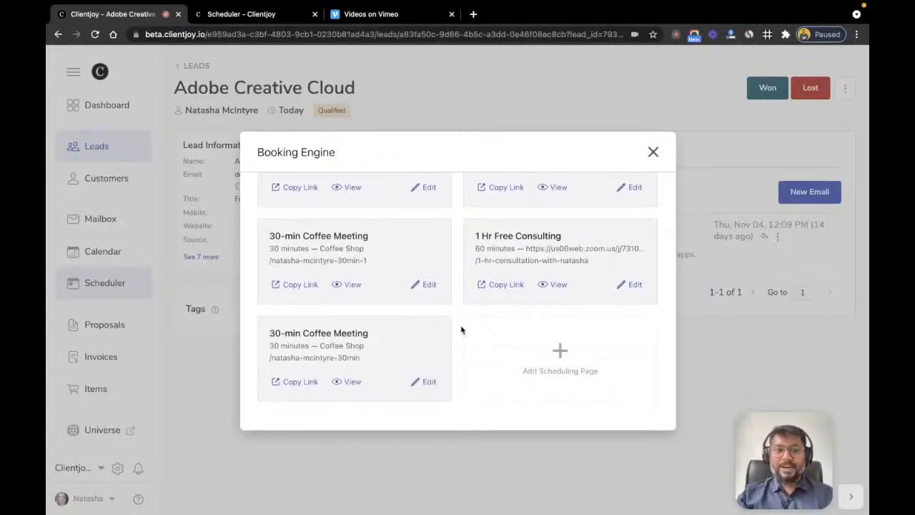
pyautogui.scroll(2, 461, 331)
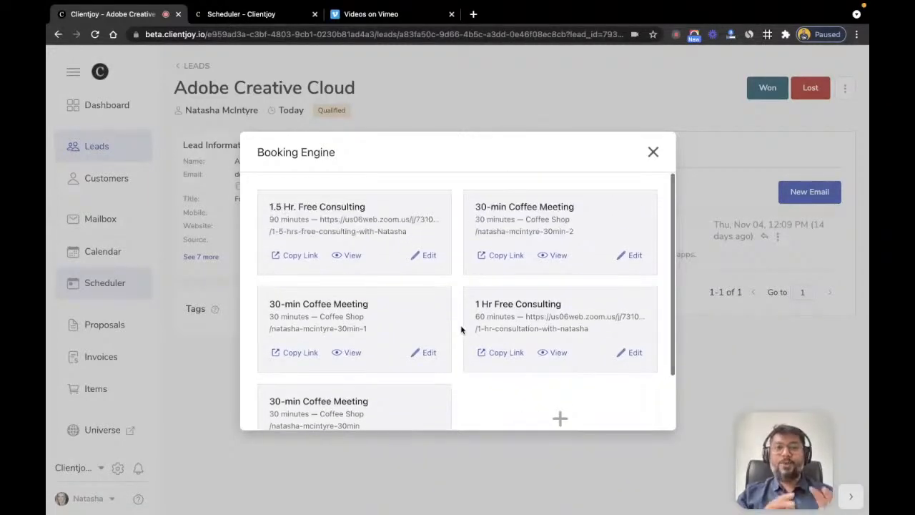